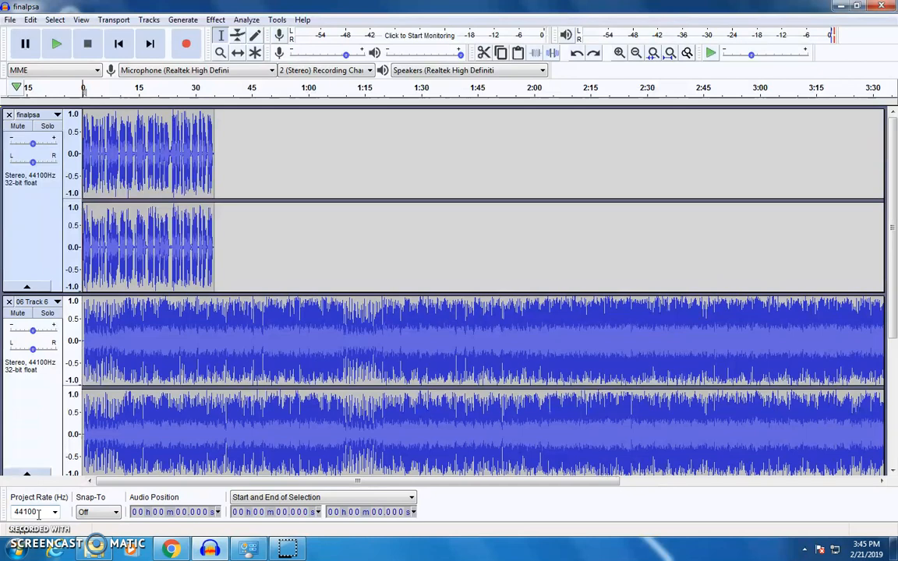
# Step: Look over the finalpsa voice track and the two music tracks, 06 Track 6 and 07 Track 7
pyautogui.scroll(-3, 120, 351)
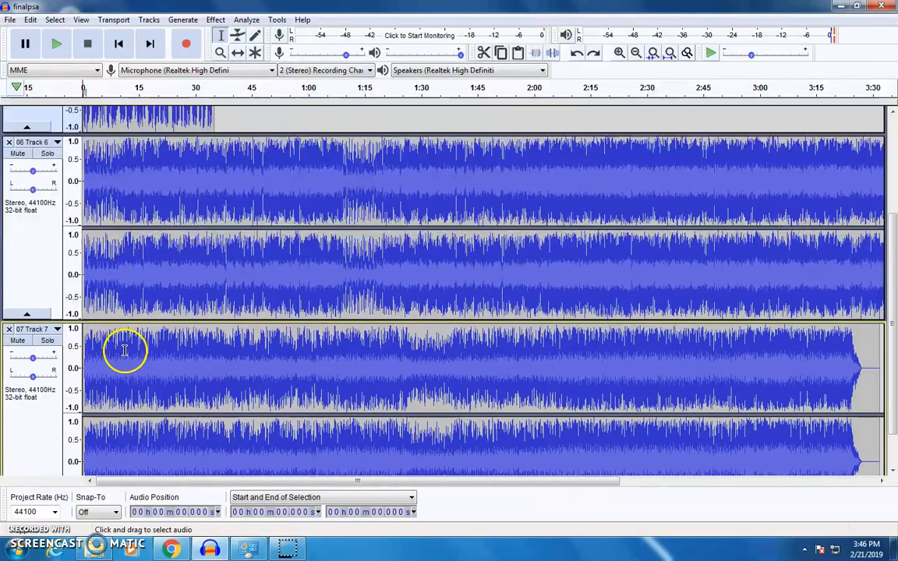
pyautogui.scroll(-1, 120, 279)
pyautogui.scroll(2, 121, 278)
pyautogui.scroll(-2, 121, 279)
pyautogui.scroll(1, 121, 279)
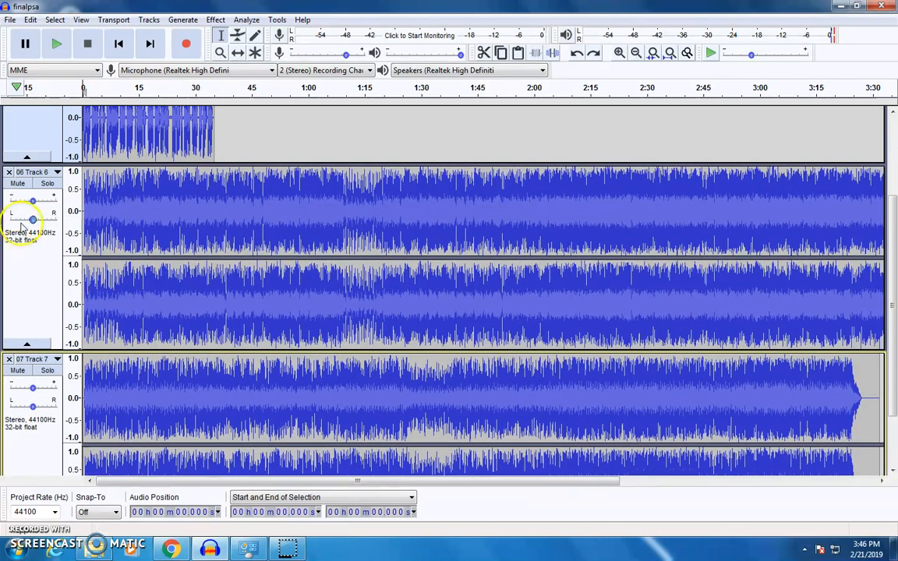
pyautogui.scroll(2, 147, 246)
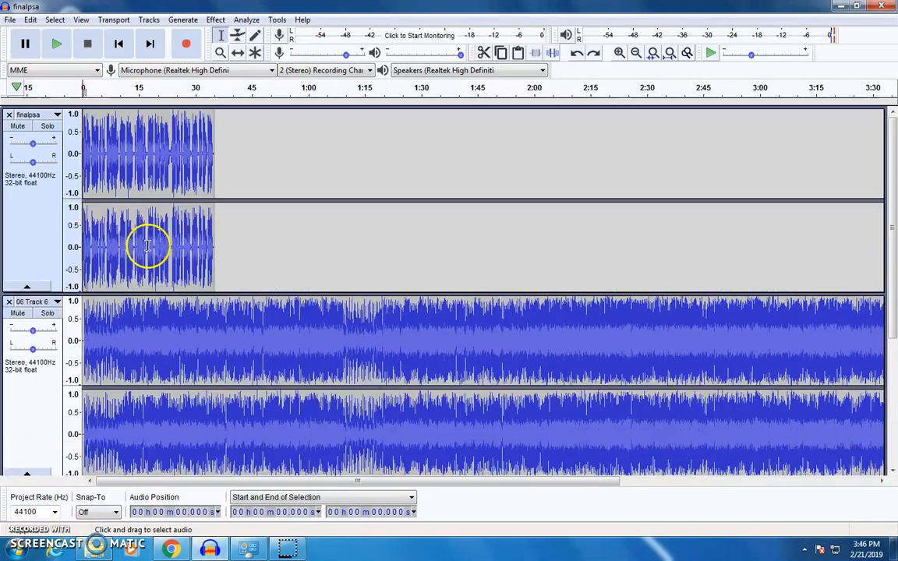
pyautogui.scroll(-3, 124, 328)
pyautogui.scroll(1, 124, 347)
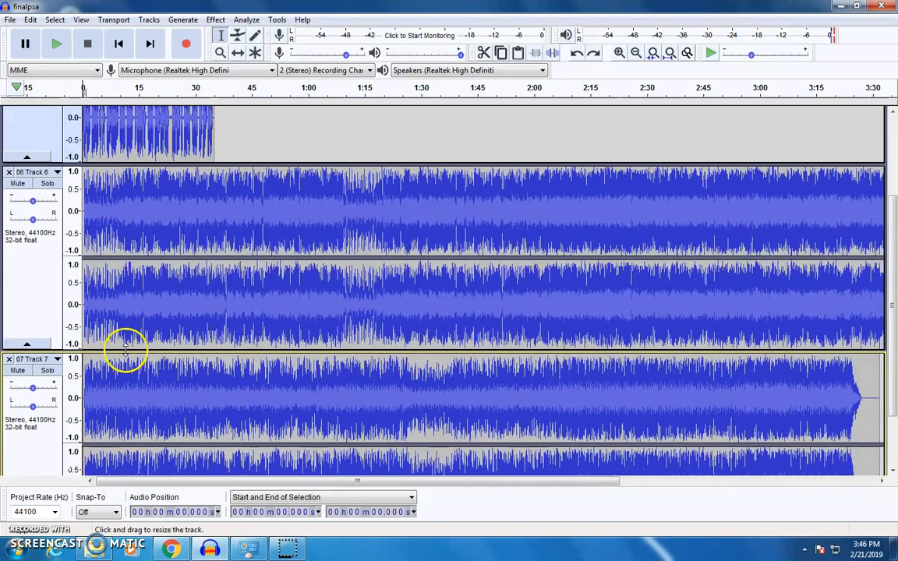
pyautogui.scroll(-1, 125, 348)
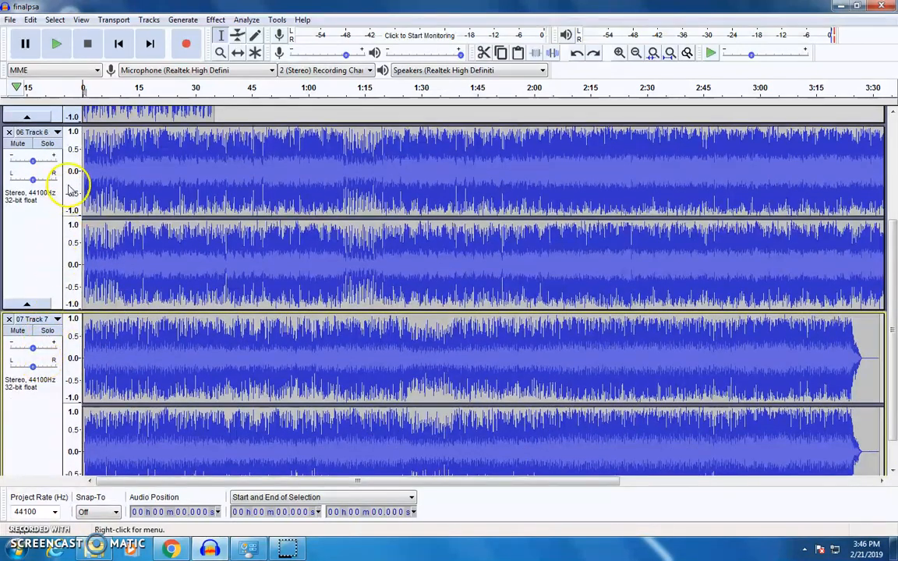
pyautogui.scroll(2, 94, 311)
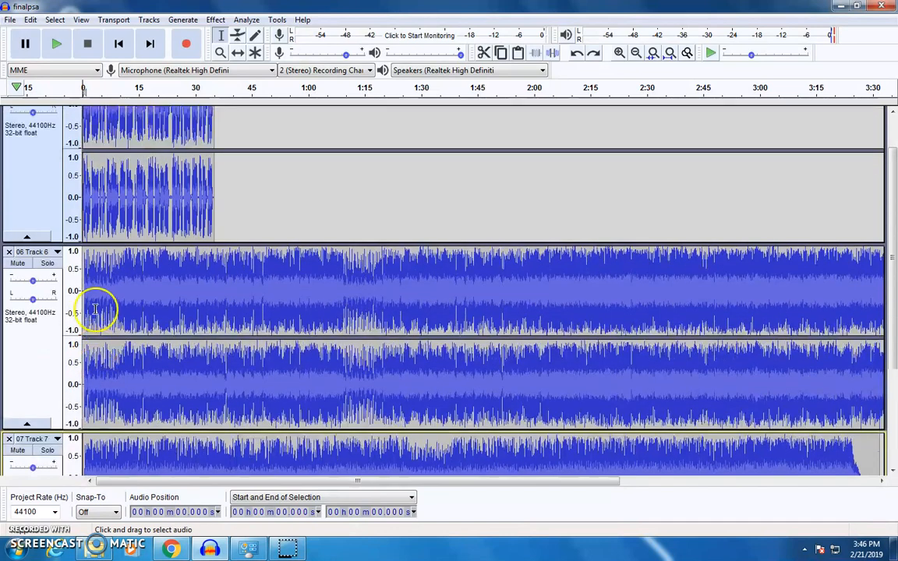
pyautogui.scroll(1, 94, 310)
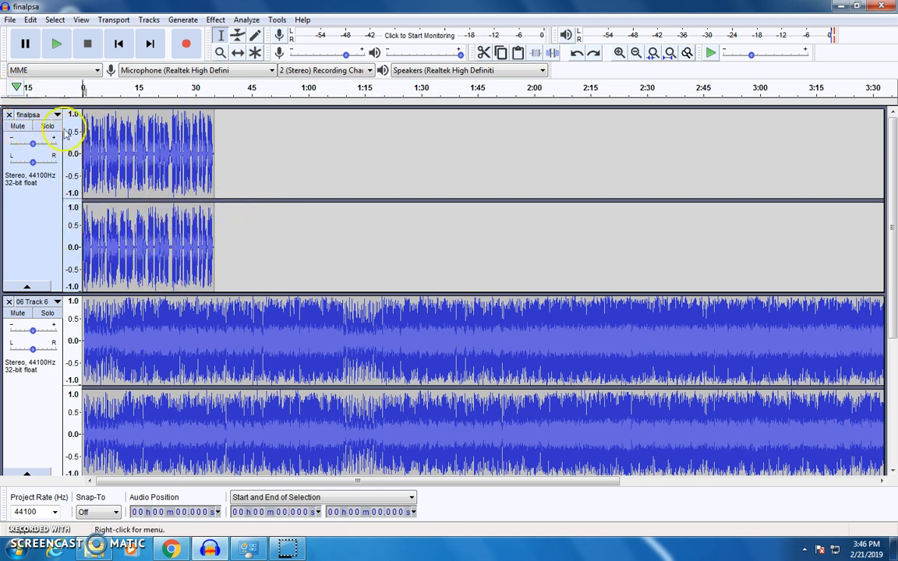
# Step: Solo 06 Track 6 and listen to its opening seconds, stopping playback after the preview
pyautogui.scroll(-3, 42, 327)
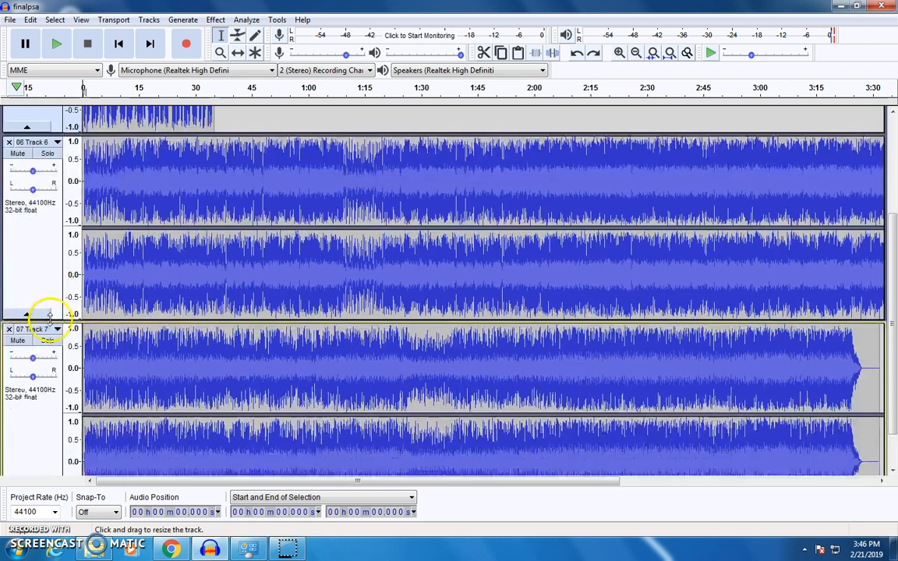
pyautogui.click(47, 153)
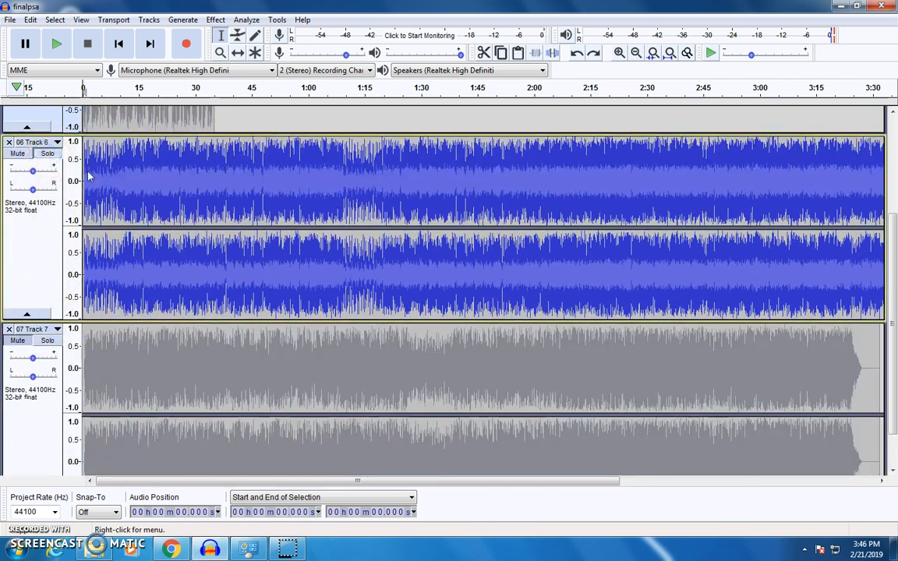
pyautogui.click(56, 45)
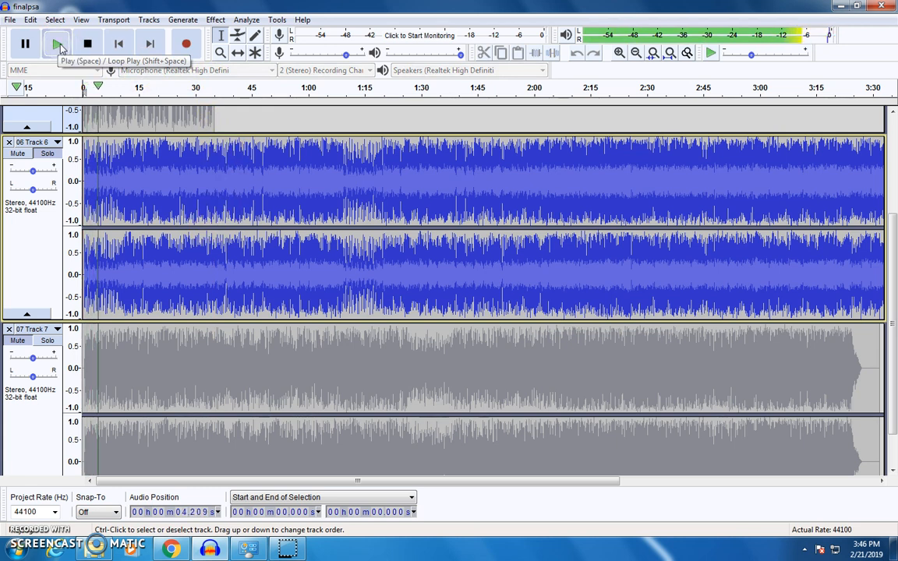
pyautogui.click(88, 45)
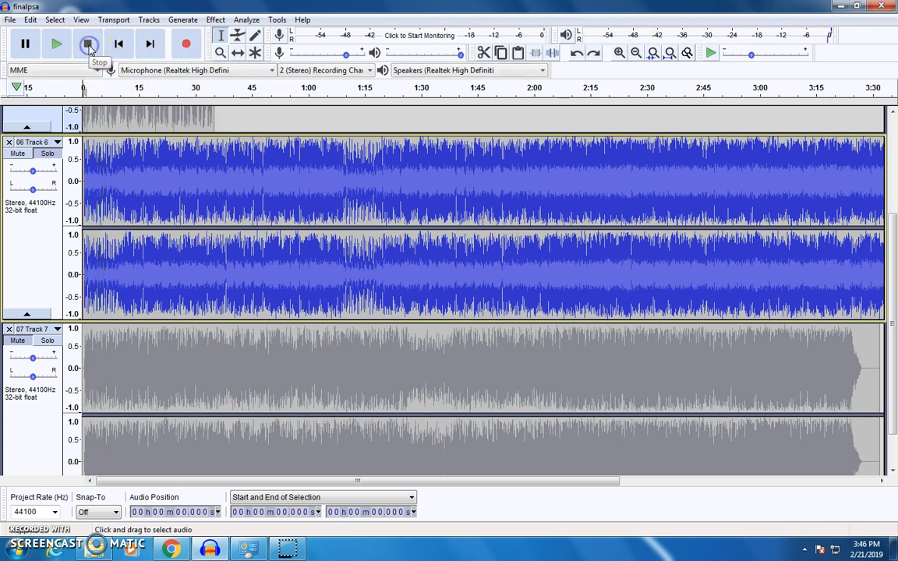
# Step: Solo 07 Track 7 and listen to its opening seconds, stopping playback after the preview
pyautogui.click(47, 349)
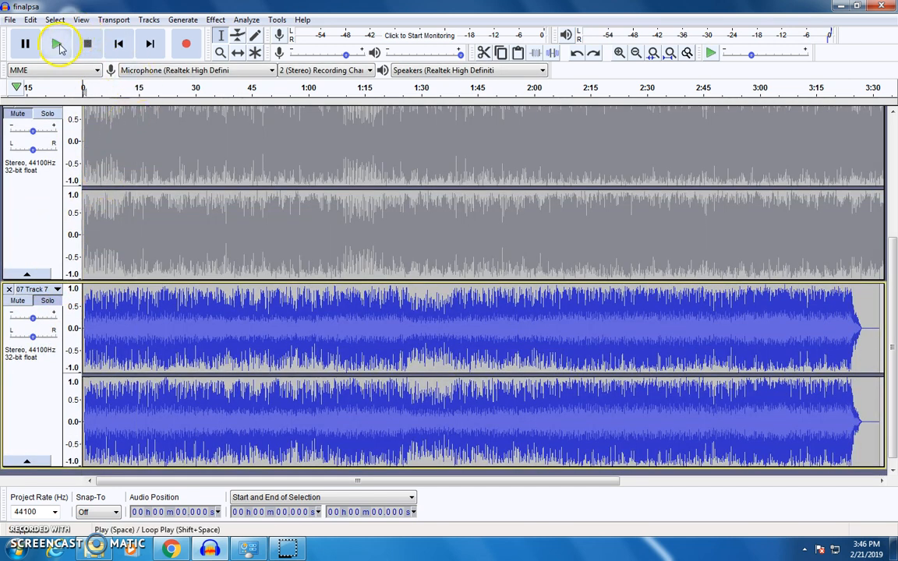
pyautogui.click(58, 45)
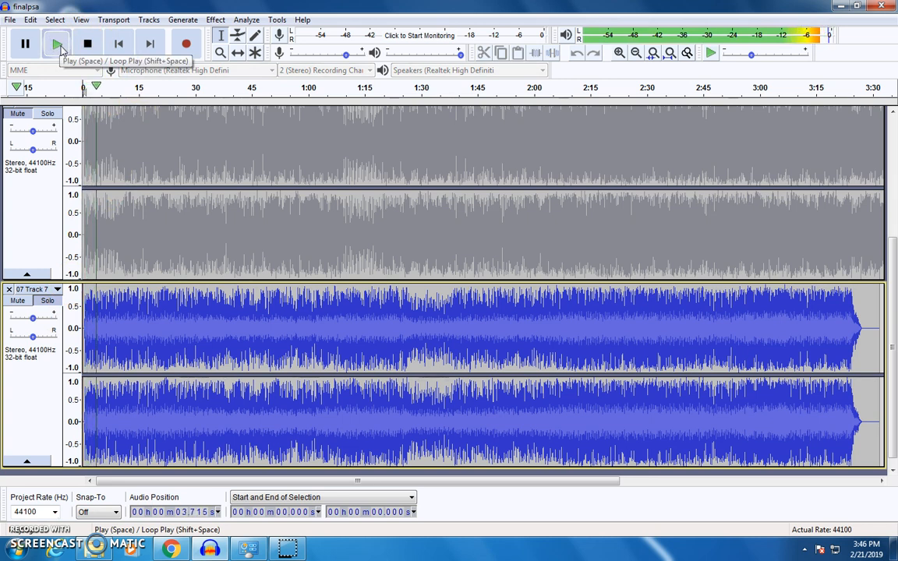
pyautogui.click(87, 44)
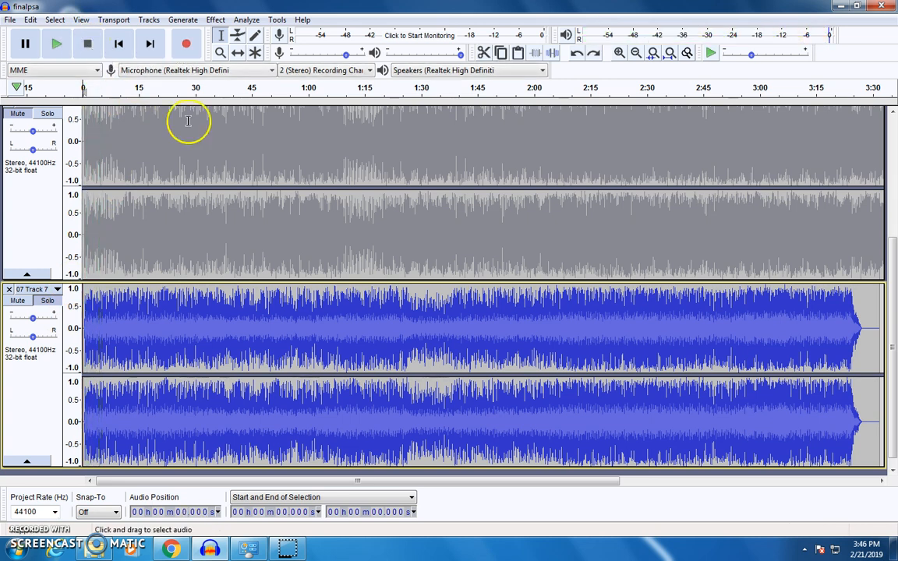
# Step: Remove 07 Track 7 from the project and make both finalpsa and 06 Track 6 audible again
pyautogui.click(9, 289)
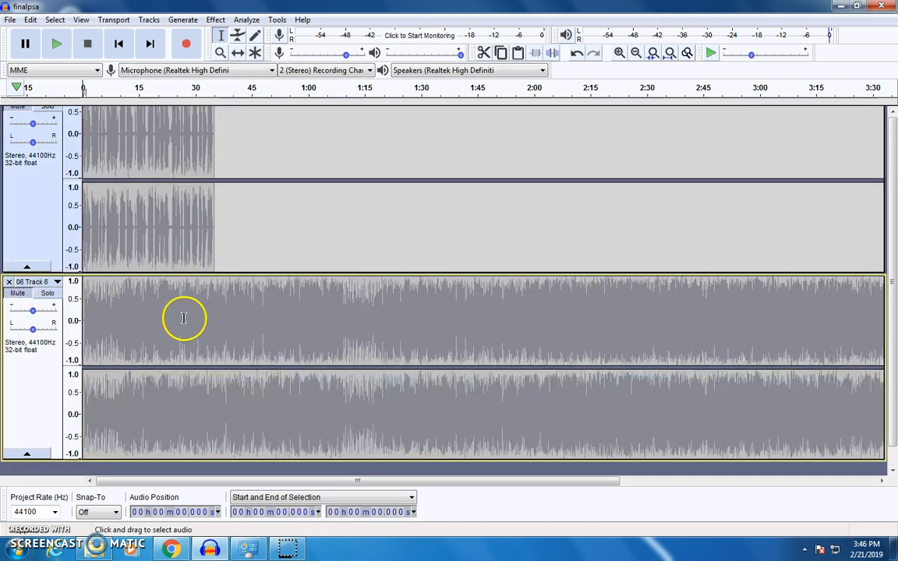
pyautogui.scroll(2, 184, 317)
pyautogui.click(20, 133)
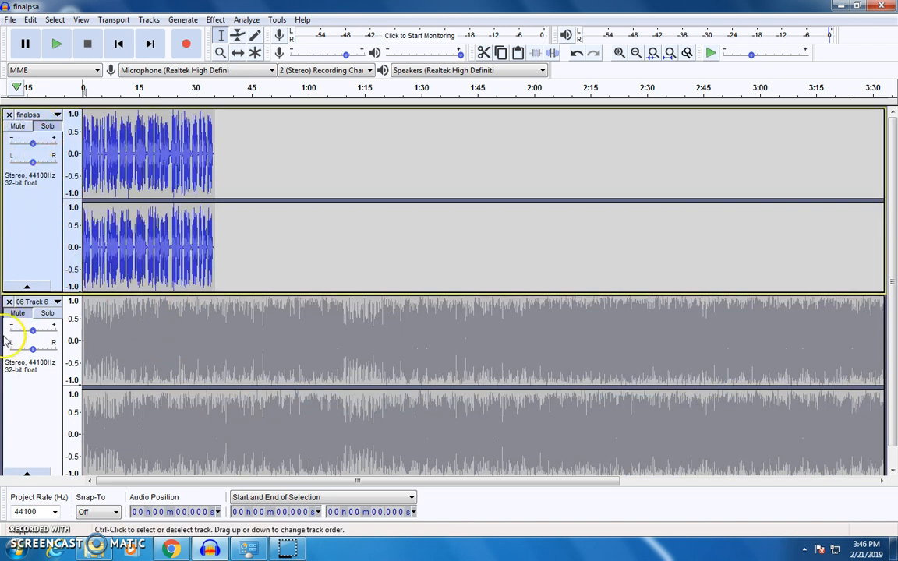
pyautogui.click(17, 312)
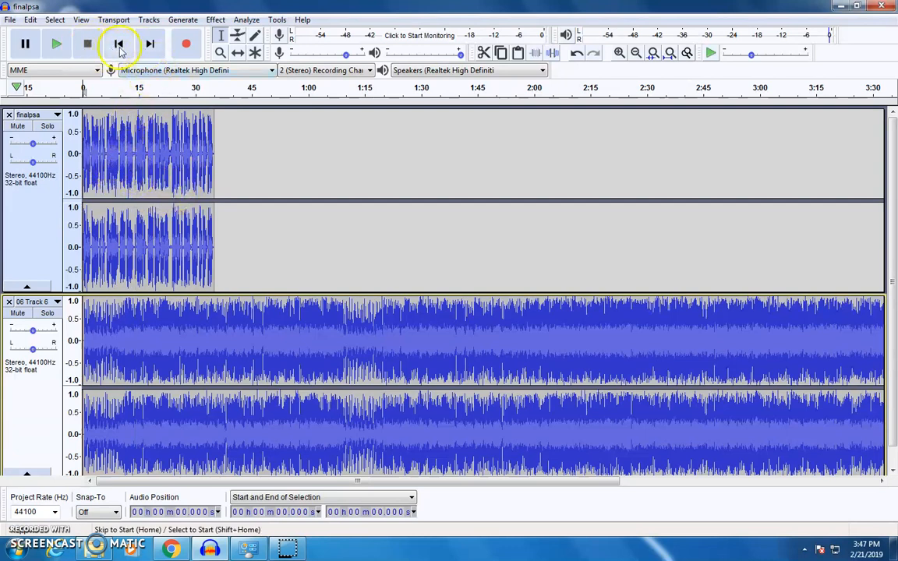
# Step: Play the voice and music tracks together from the beginning to check the mix, and stop playback
pyautogui.click(56, 44)
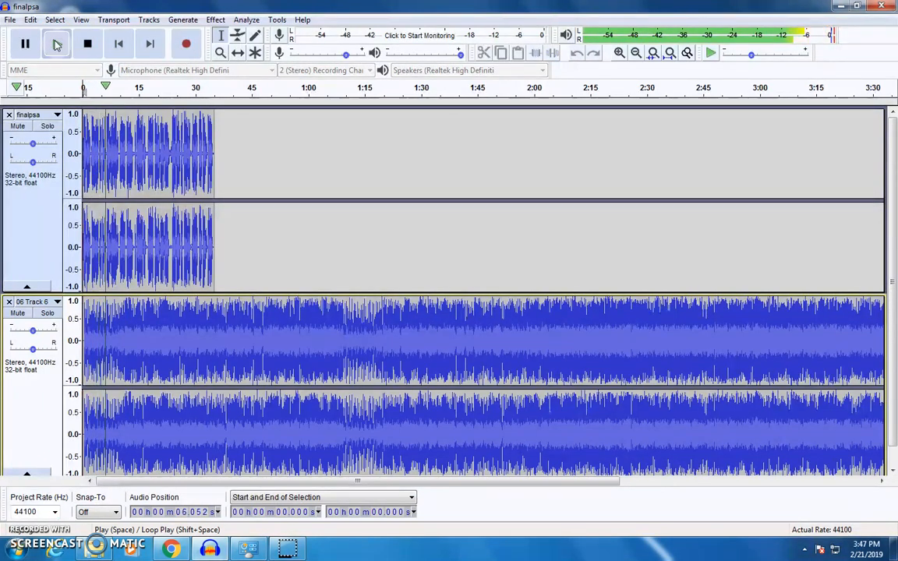
pyautogui.click(89, 45)
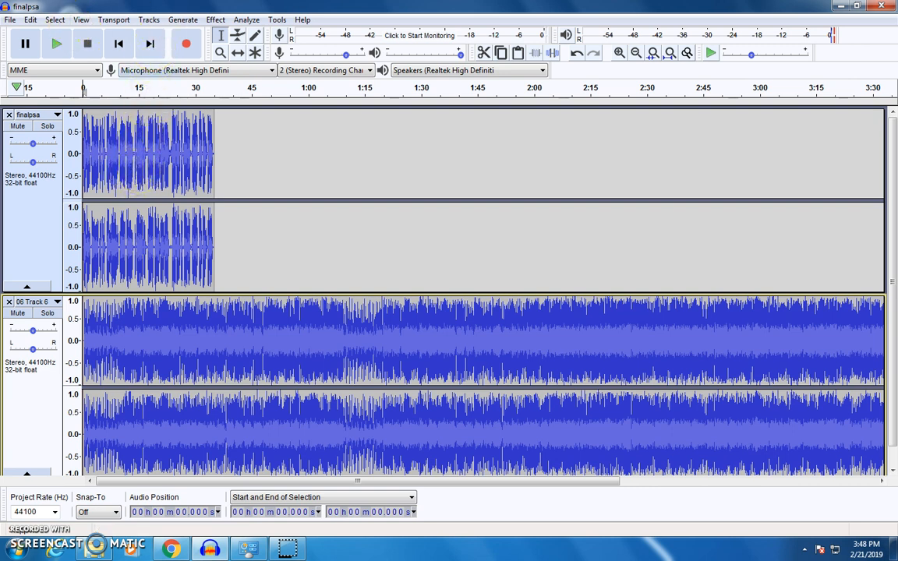
# Step: Shift the finalpsa voice clip along the timeline so it starts at about 20 seconds
pyautogui.click(239, 54)
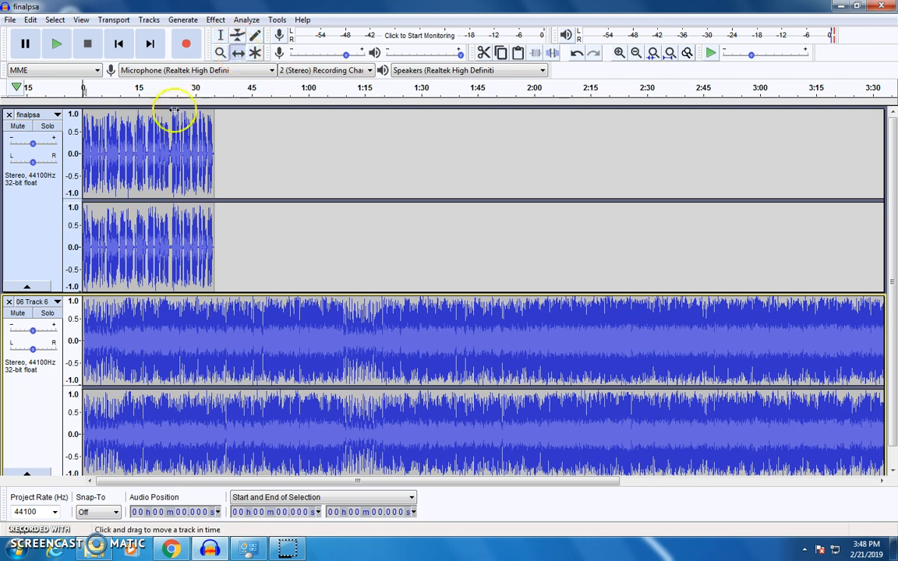
pyautogui.moveTo(143, 148); pyautogui.dragTo(217, 162)
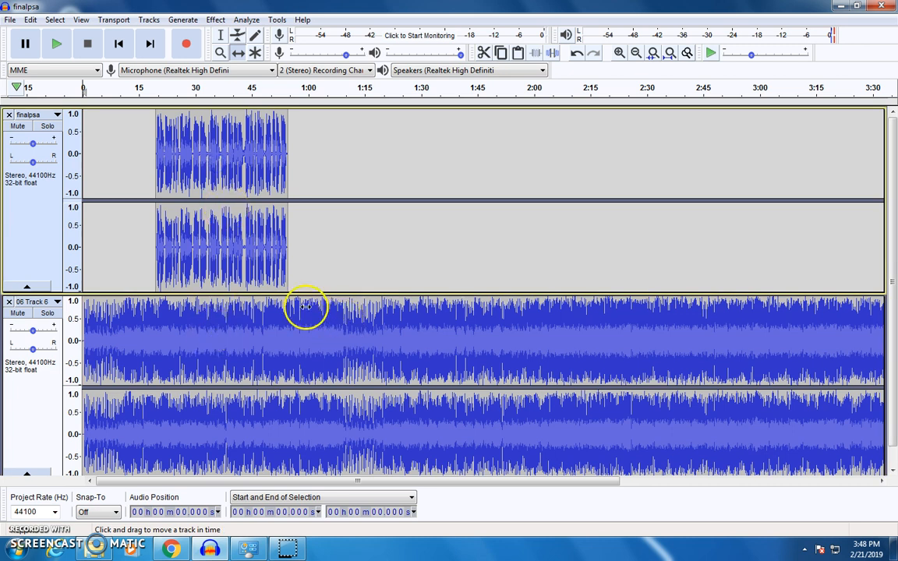
# Step: Select about the first 38 seconds of 06 Track 6 and zoom the view to fit that selection
pyautogui.click(220, 53)
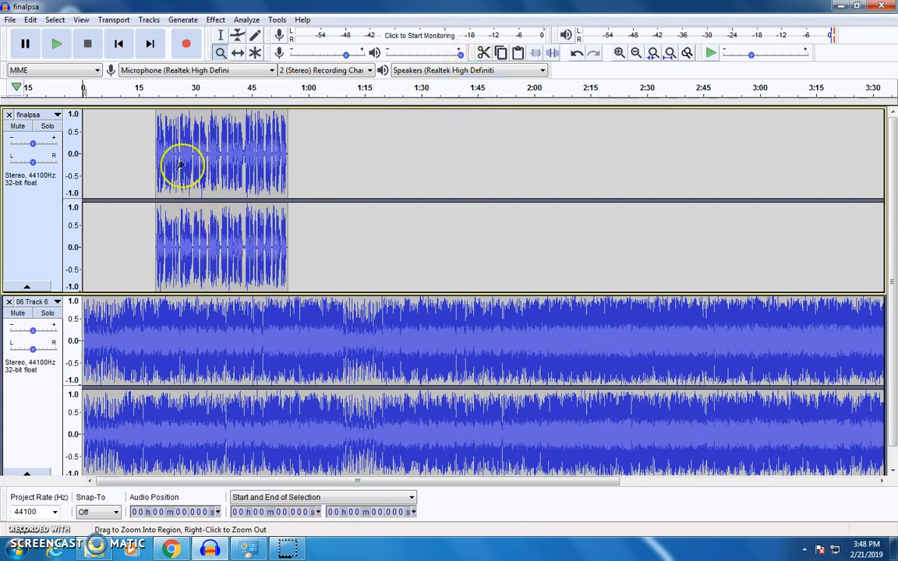
pyautogui.click(222, 35)
pyautogui.moveTo(225, 325); pyautogui.dragTo(82, 323)
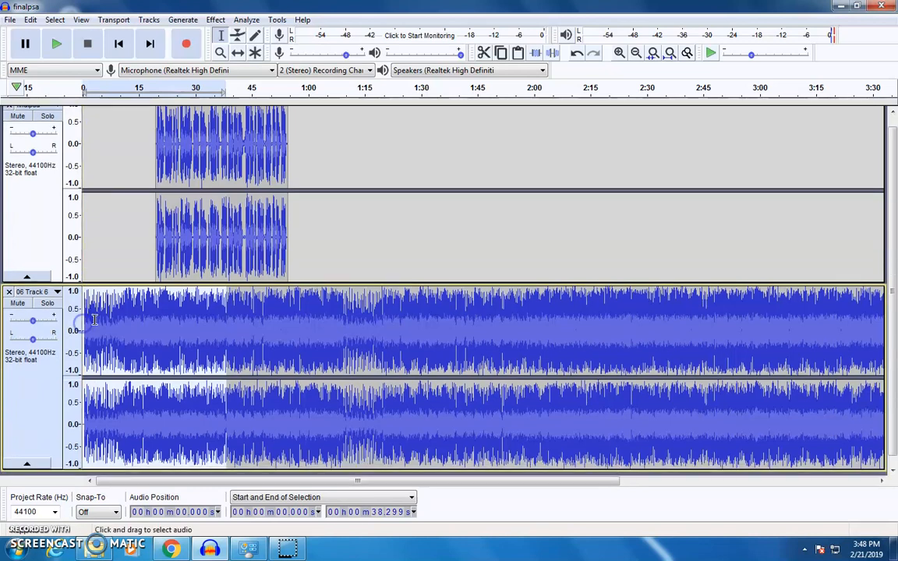
pyautogui.click(653, 52)
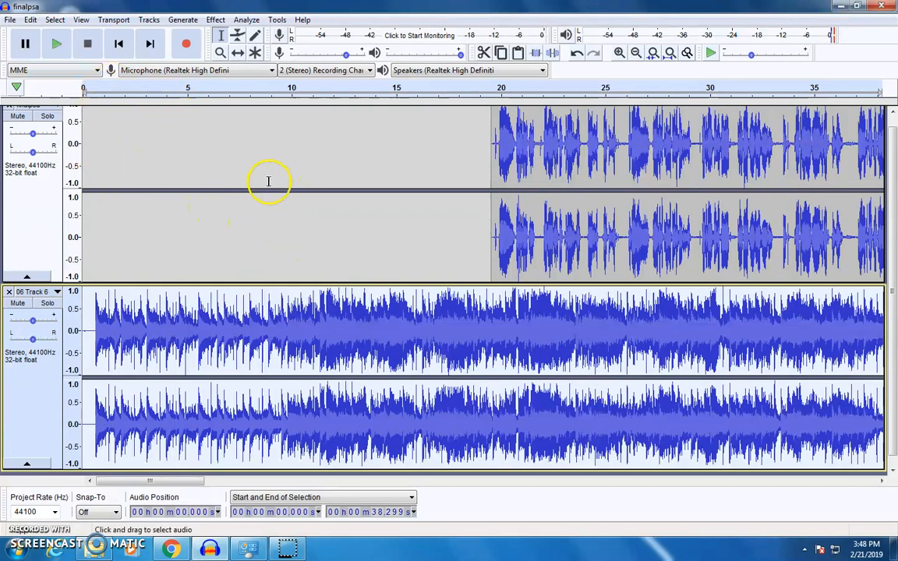
# Step: Delete the short silence at the start of 06 Track 6 and place the cursor at about 2.3 seconds
pyautogui.moveTo(93, 330); pyautogui.dragTo(81, 335)
pyautogui.press('Delete')
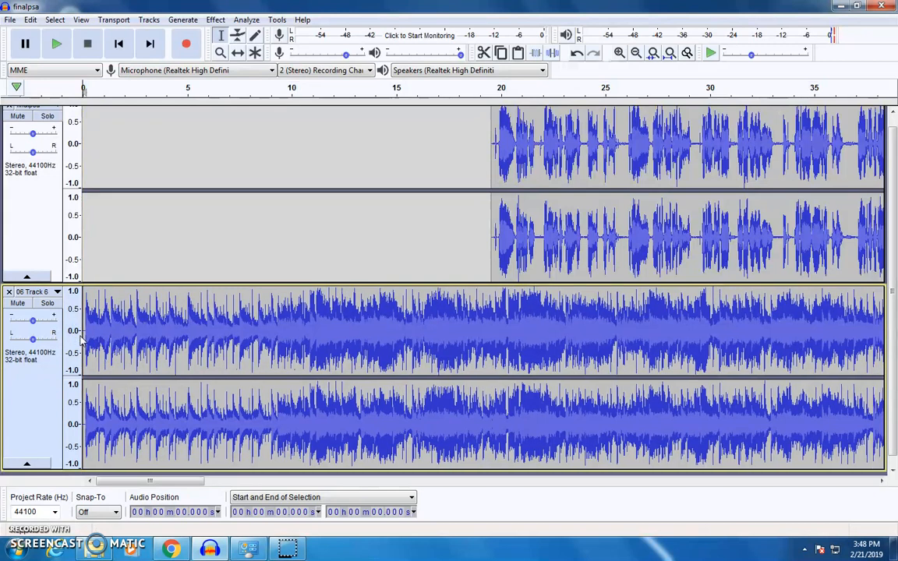
pyautogui.click(90, 322)
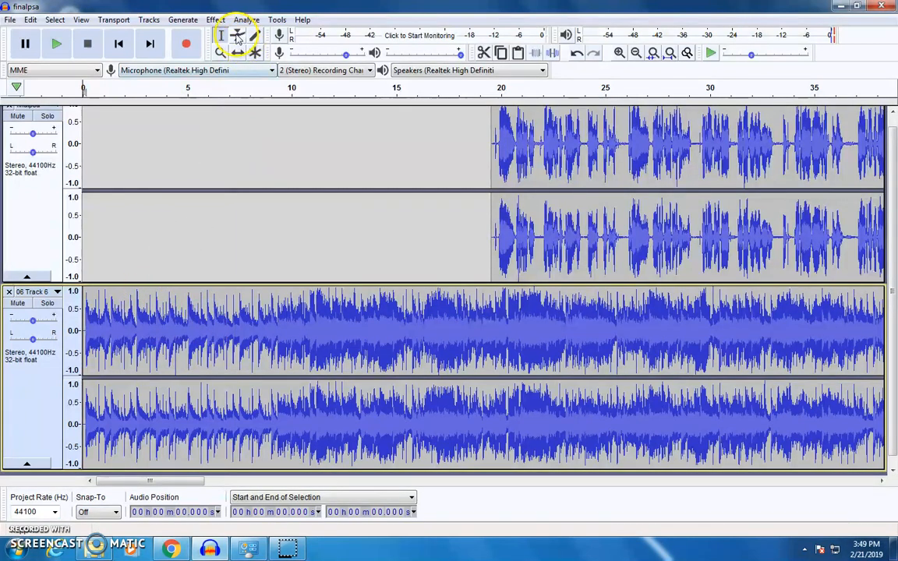
pyautogui.click(131, 328)
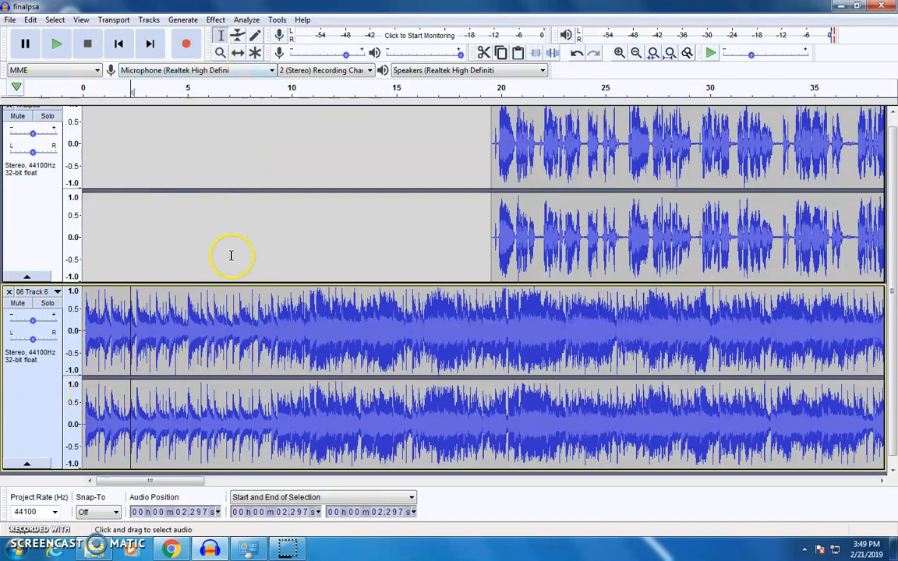
# Step: Add envelope control points on 06 Track 6 at about 1.5, 3 and 5 seconds with the Envelope tool
pyautogui.click(238, 36)
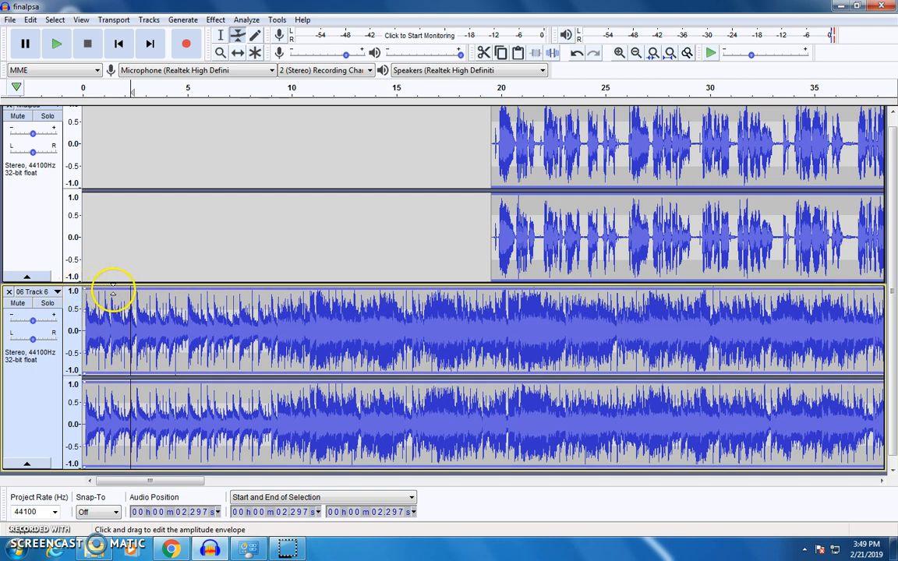
pyautogui.click(113, 291)
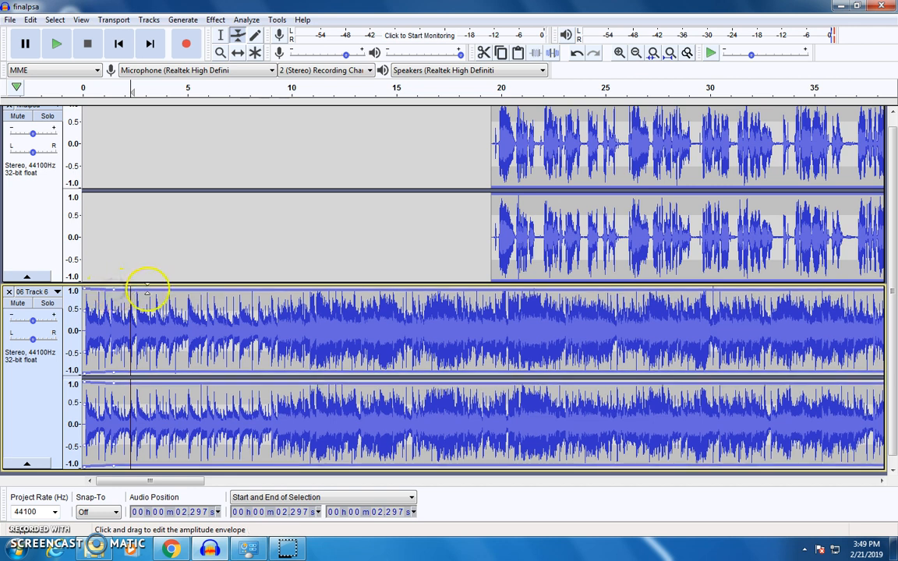
pyautogui.click(148, 292)
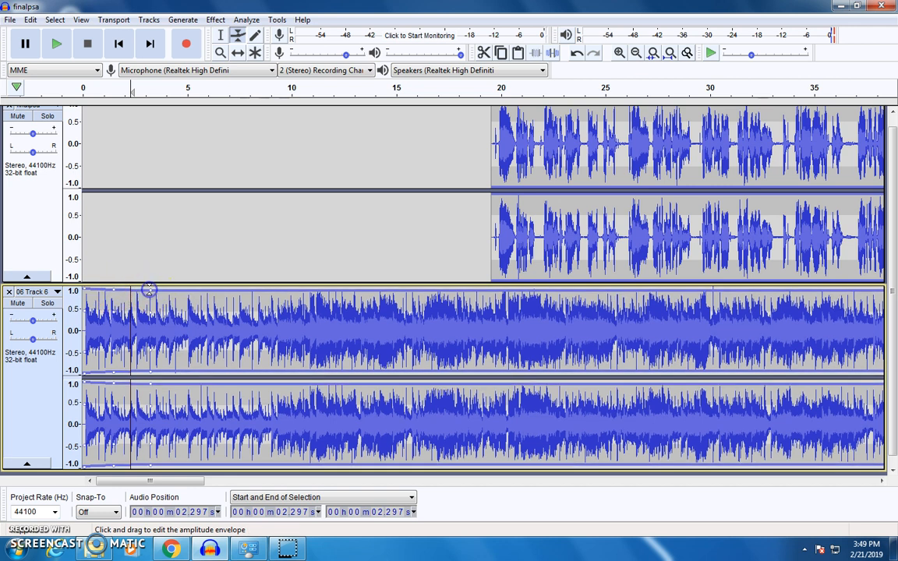
pyautogui.moveTo(188, 294); pyautogui.dragTo(185, 292)
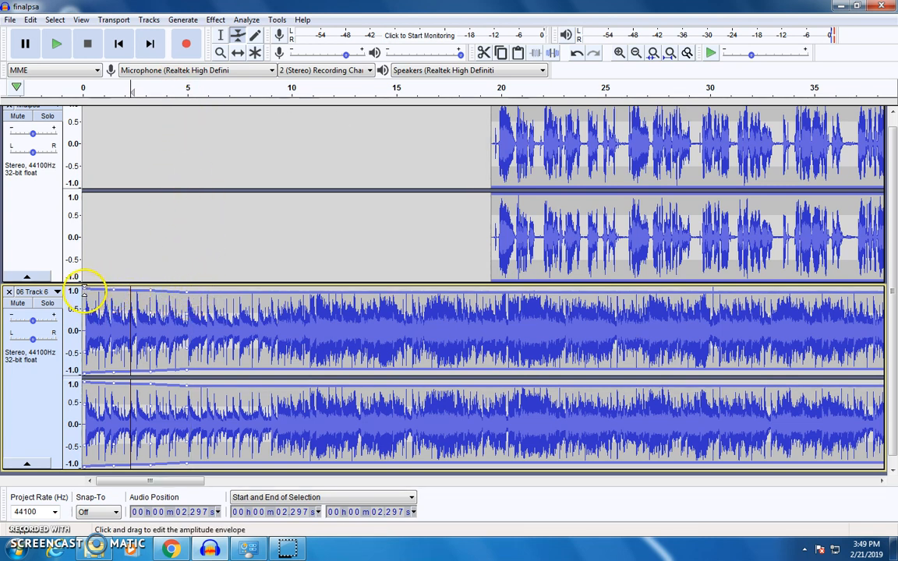
# Step: Shape a fade-in on 06 Track 6 by lowering the starting envelope point to near silence and raising the 1.5-second point to full volume
pyautogui.moveTo(83, 290); pyautogui.dragTo(84, 328)
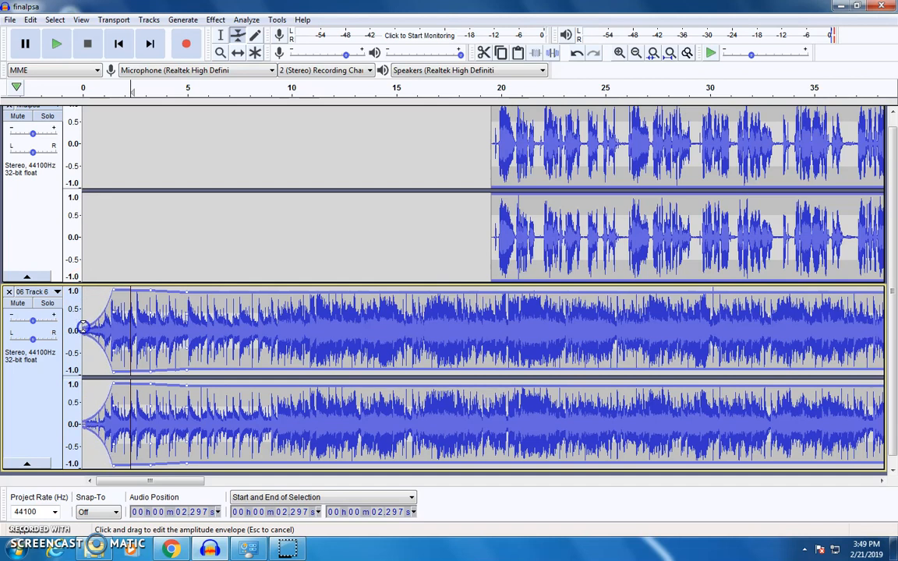
pyautogui.click(113, 292)
pyautogui.moveTo(114, 291); pyautogui.dragTo(113, 287)
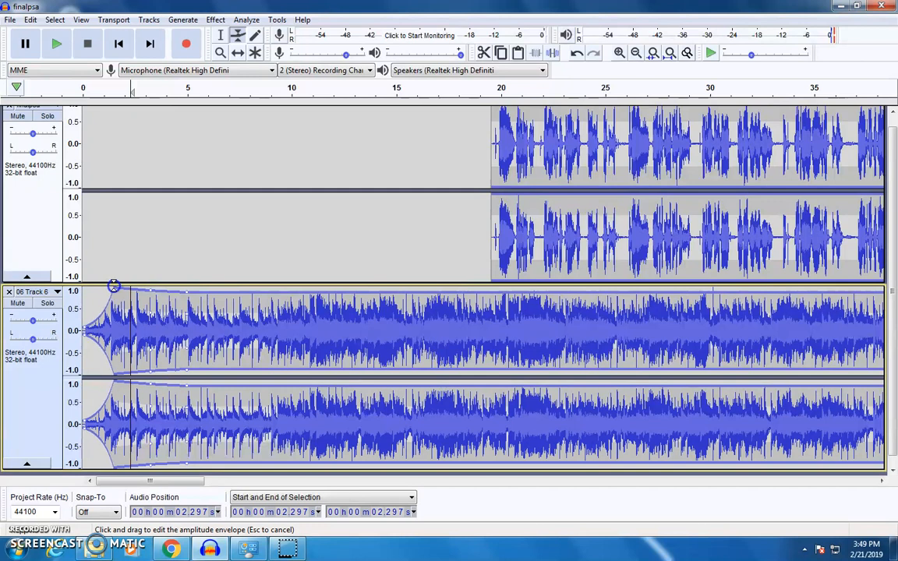
# Step: Raise the 3-second envelope point of 06 Track 6 to full volume and lower the 5-second point to about 0.25
pyautogui.moveTo(113, 286); pyautogui.dragTo(153, 297)
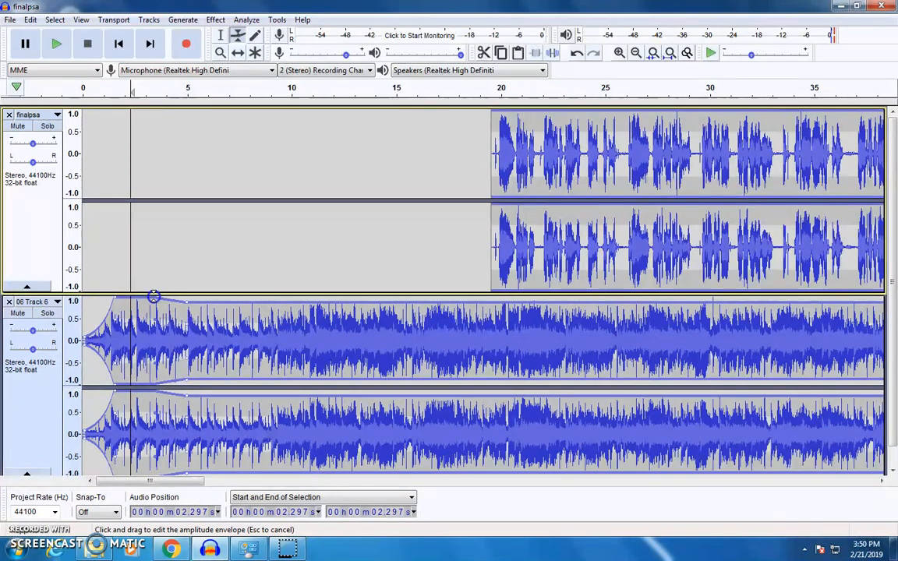
pyautogui.moveTo(152, 296); pyautogui.dragTo(186, 326)
pyautogui.scroll(-1, 283, 315)
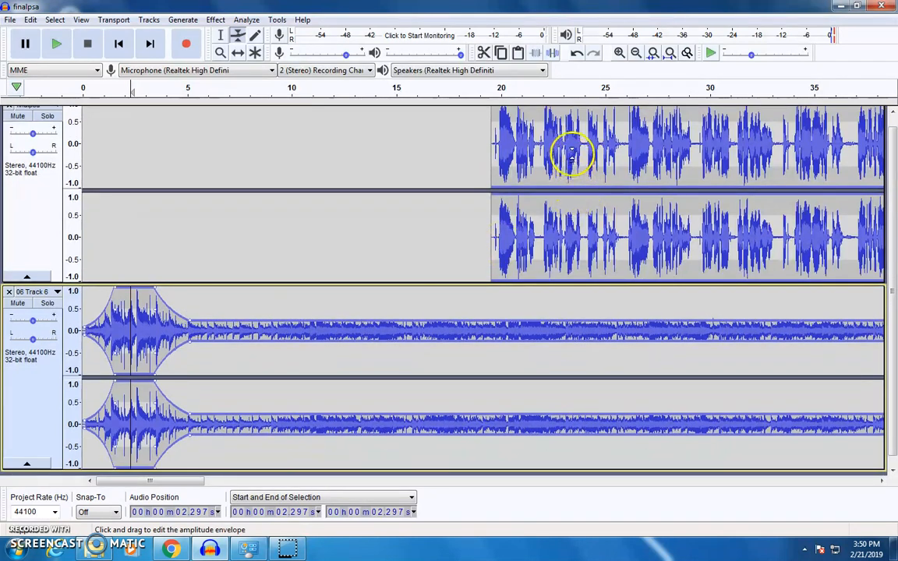
# Step: Move the finalpsa voice clip earlier with the Time Shift tool so it starts at about 4 seconds
pyautogui.scroll(1, 424, 222)
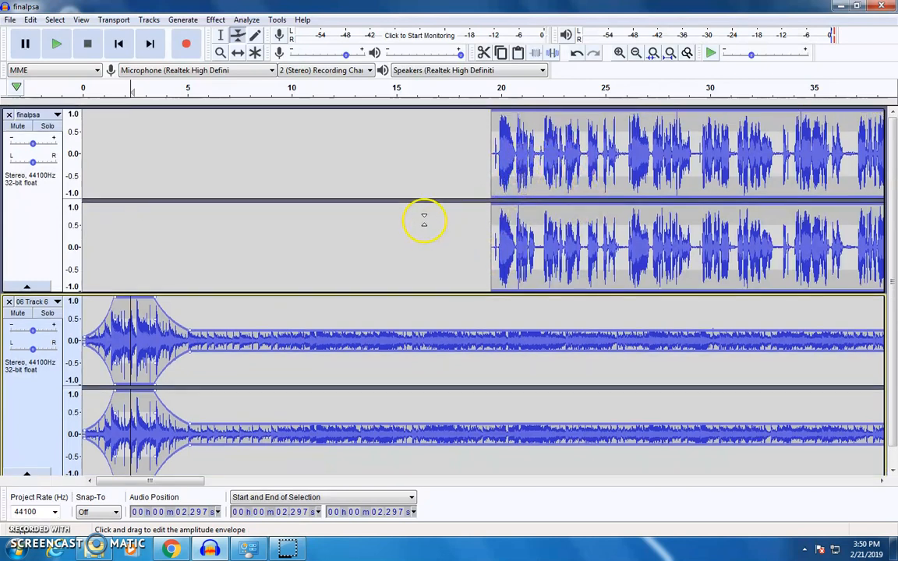
pyautogui.click(237, 52)
pyautogui.moveTo(585, 158); pyautogui.dragTo(262, 160)
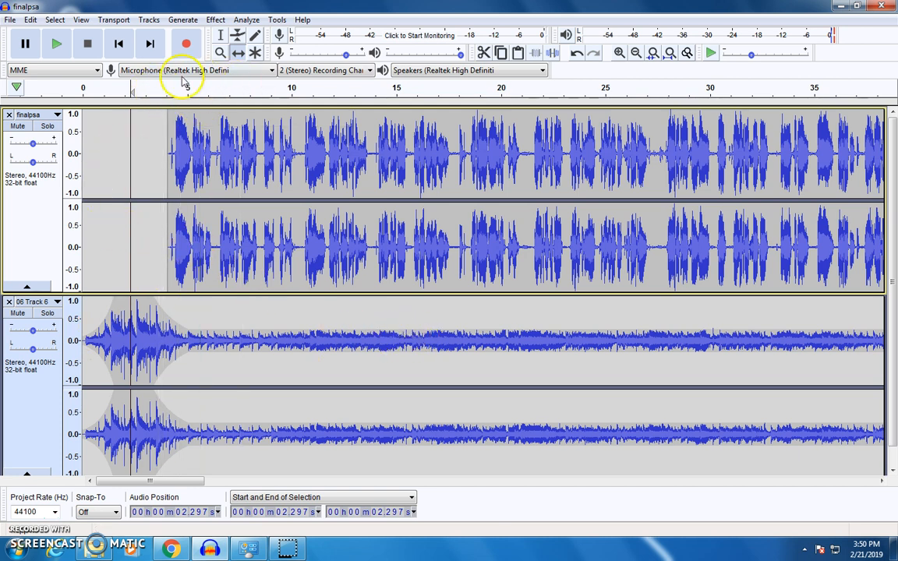
# Step: Play the mix from the beginning through the voice entry at about 4 seconds, and stop playback
pyautogui.click(118, 43)
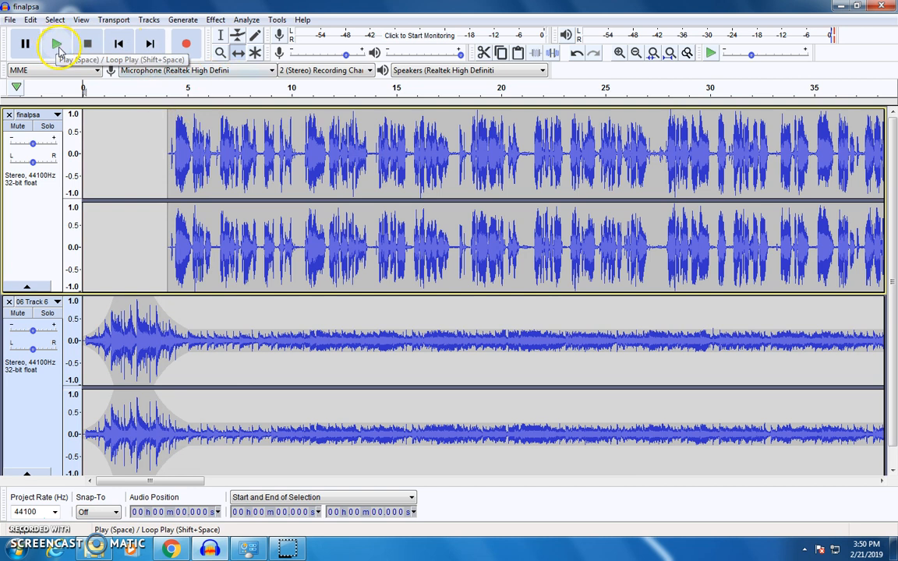
pyautogui.click(58, 45)
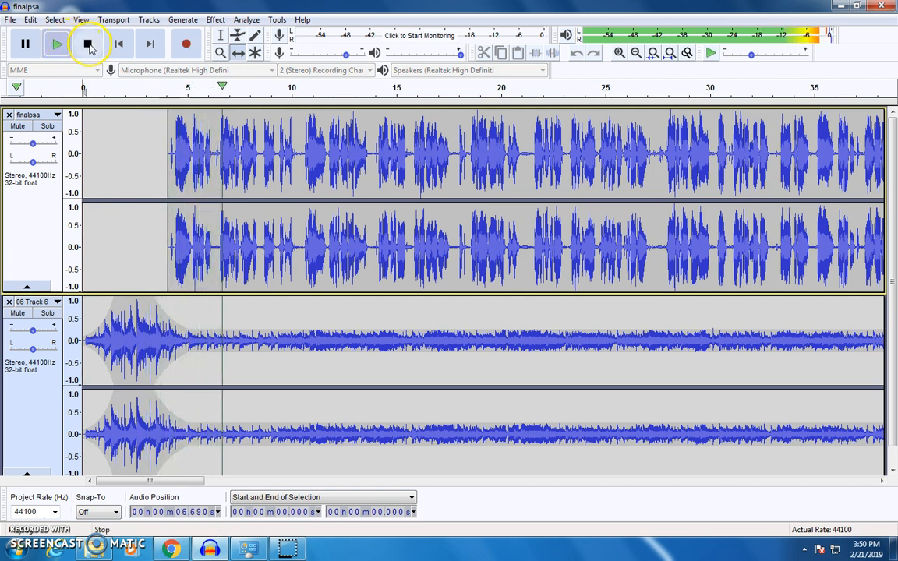
pyautogui.click(88, 45)
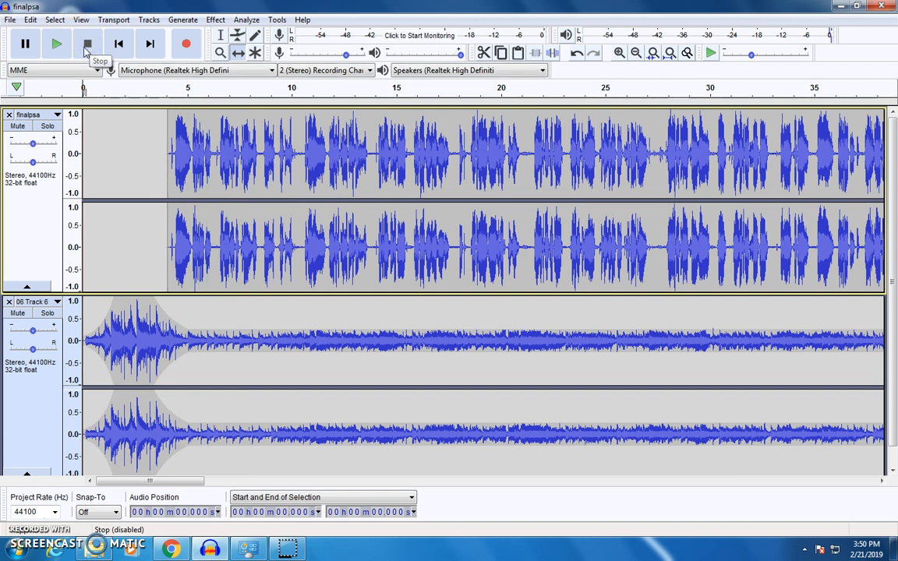
# Step: Lower the 5-second envelope point of 06 Track 6 to about 0.2 with the Envelope tool
pyautogui.click(213, 21)
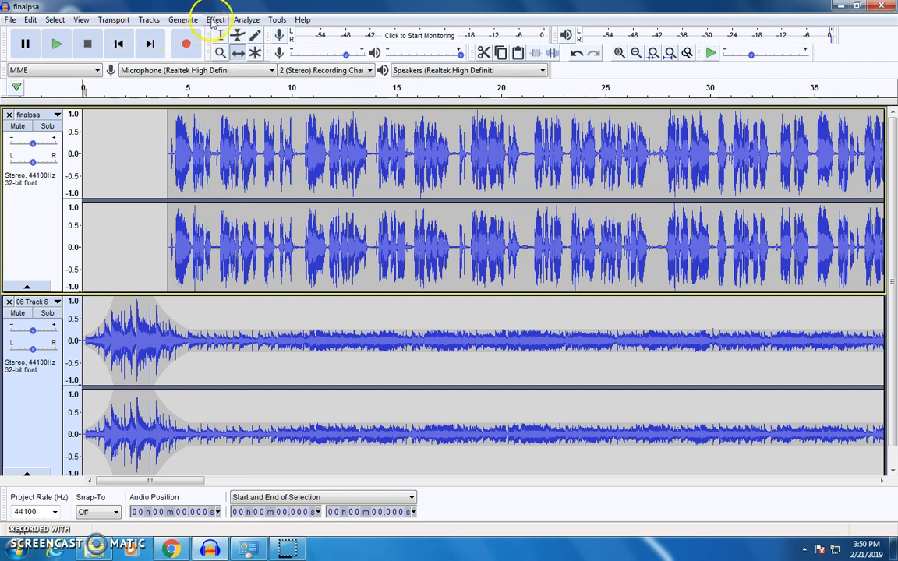
pyautogui.click(238, 35)
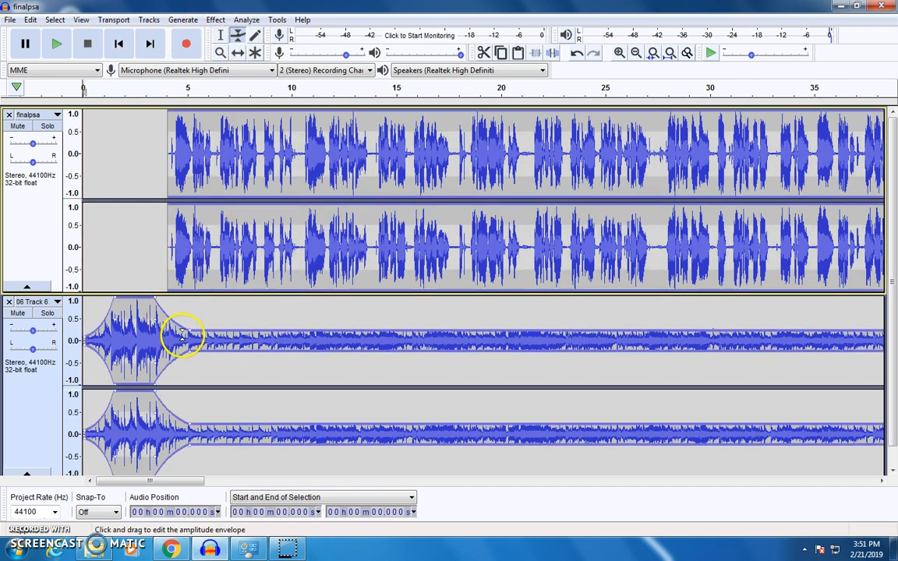
pyautogui.moveTo(191, 332); pyautogui.dragTo(194, 331)
pyautogui.scroll(-1, 226, 334)
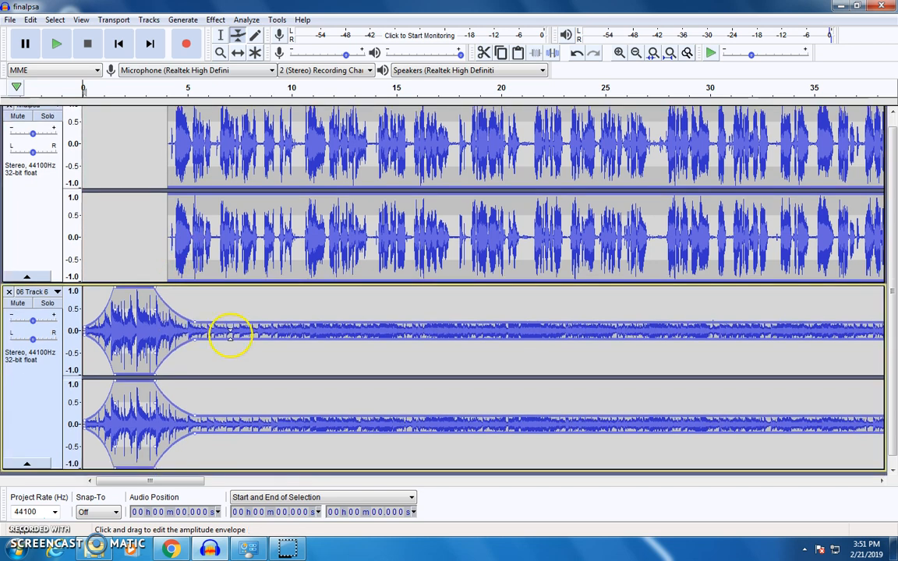
# Step: Add envelope control points on 06 Track 6 after the voice ends, at about 40, 41, 43 and 44 seconds
pyautogui.moveTo(194, 483); pyautogui.dragTo(273, 489)
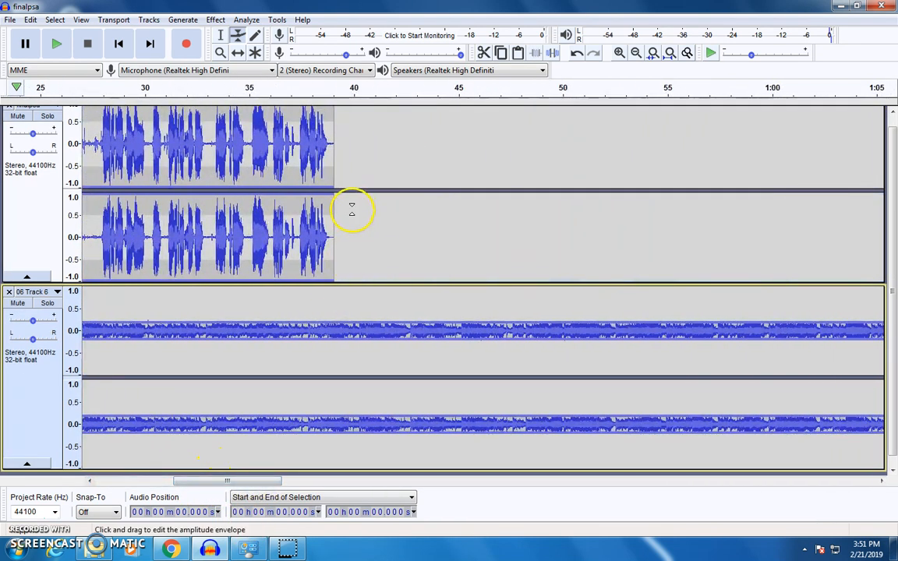
pyautogui.click(351, 322)
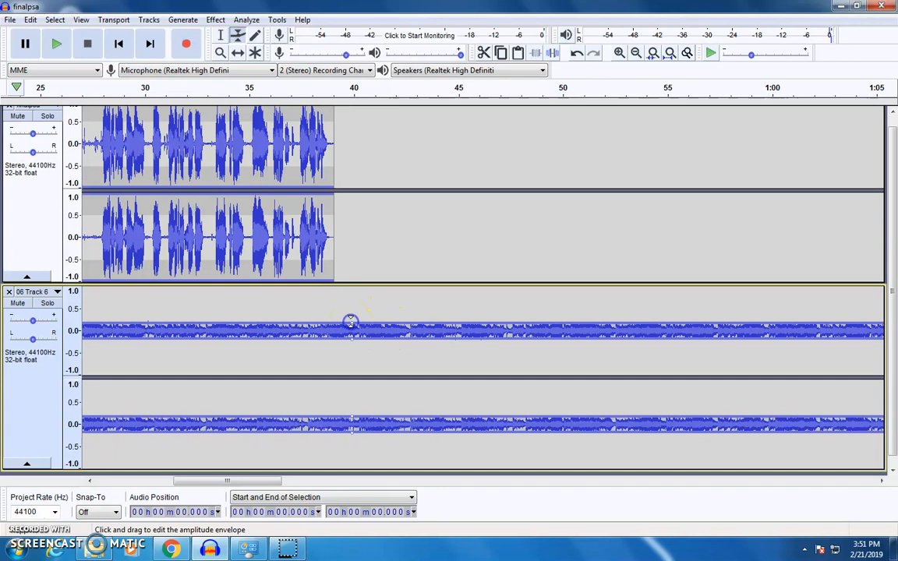
pyautogui.moveTo(374, 322); pyautogui.dragTo(413, 323)
pyautogui.click(410, 323)
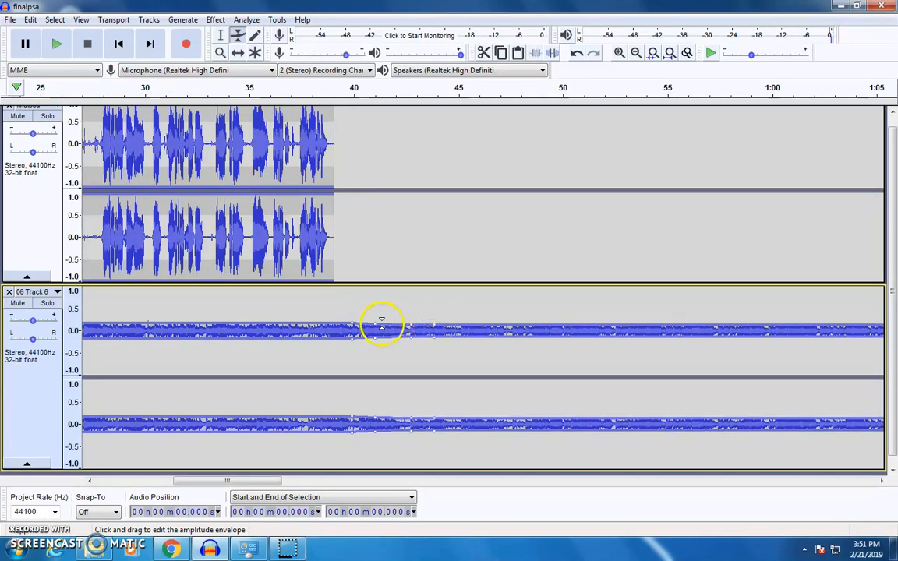
# Step: Raise the 41- and 43-second envelope points of 06 Track 6 to full volume and move the last point to near silence at about 47 seconds
pyautogui.moveTo(379, 296); pyautogui.dragTo(380, 286)
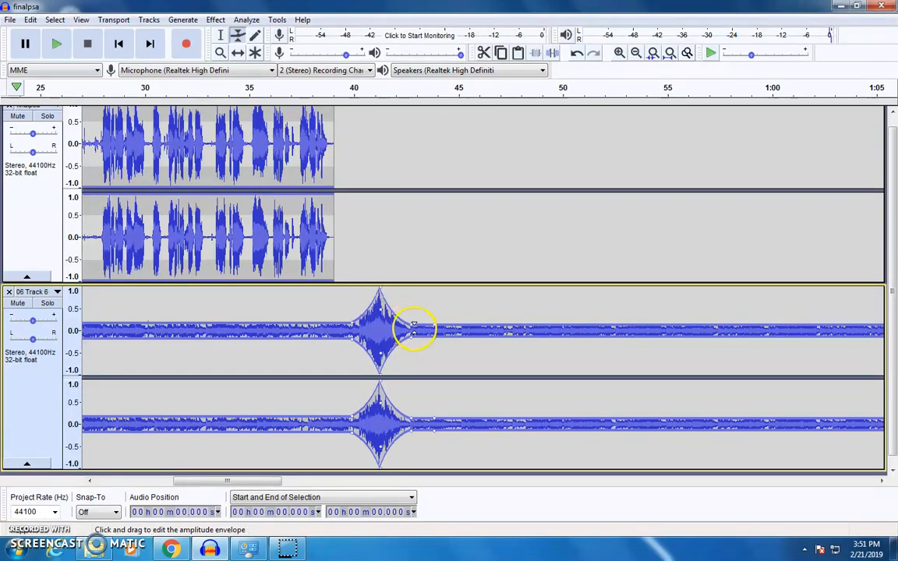
pyautogui.moveTo(415, 327); pyautogui.dragTo(418, 288)
pyautogui.moveTo(435, 324); pyautogui.dragTo(499, 329)
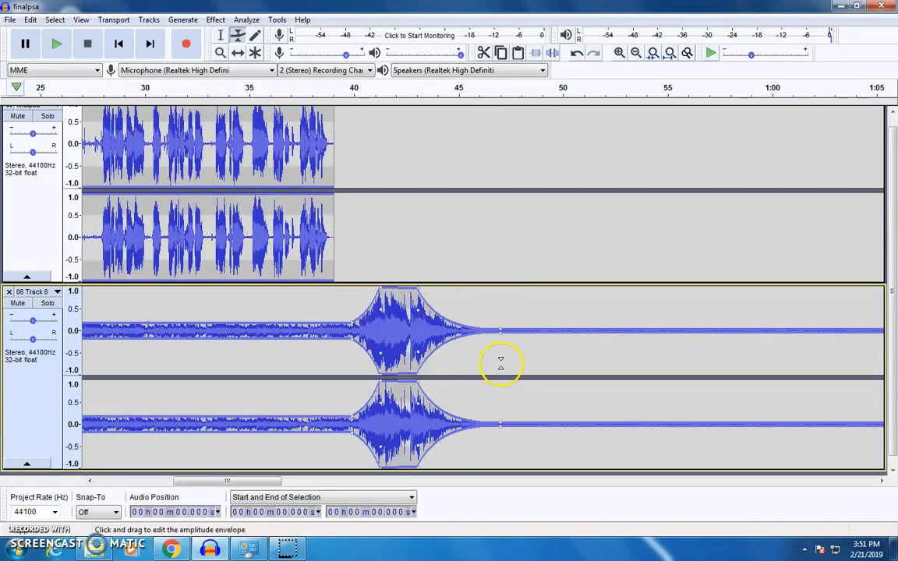
# Step: Split 06 Track 6 at about 46 seconds, where the closing music has faded out
pyautogui.click(222, 35)
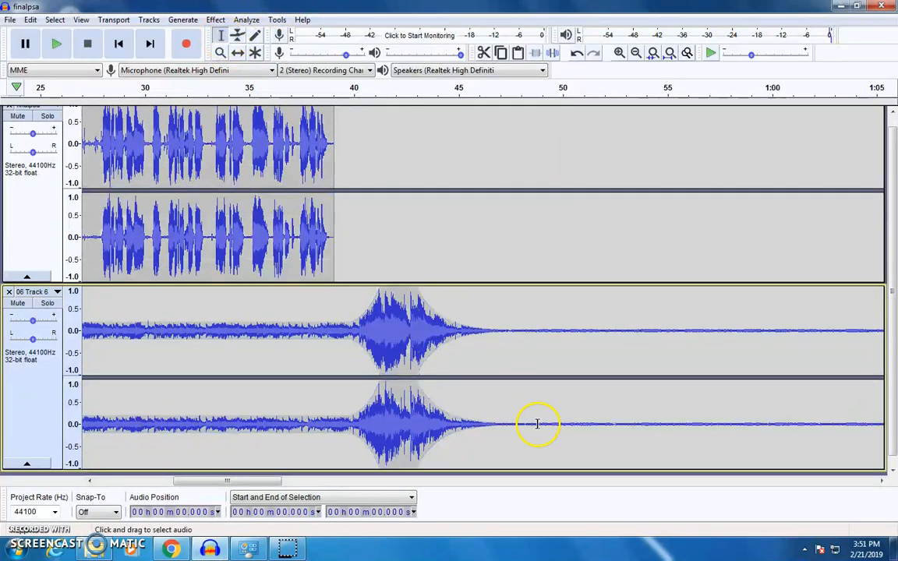
pyautogui.click(480, 326)
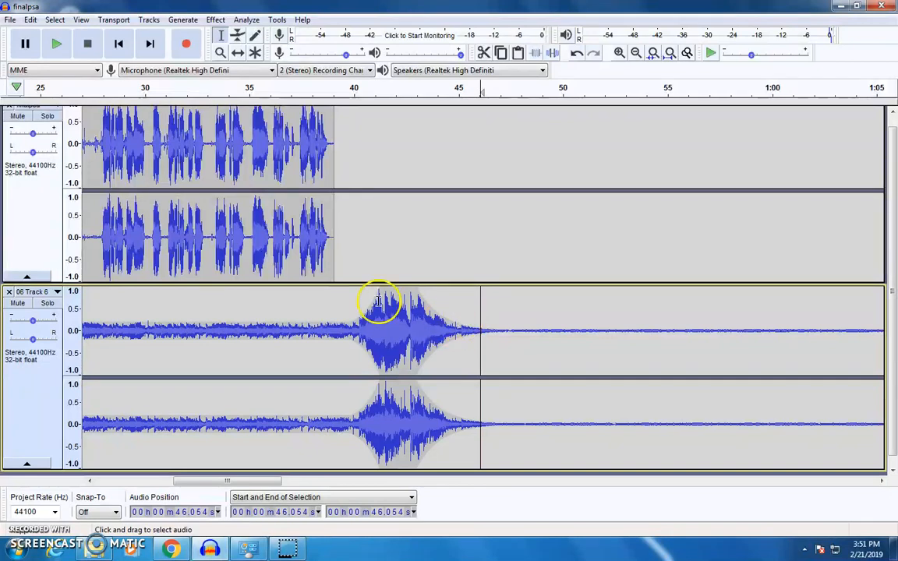
pyautogui.click(30, 20)
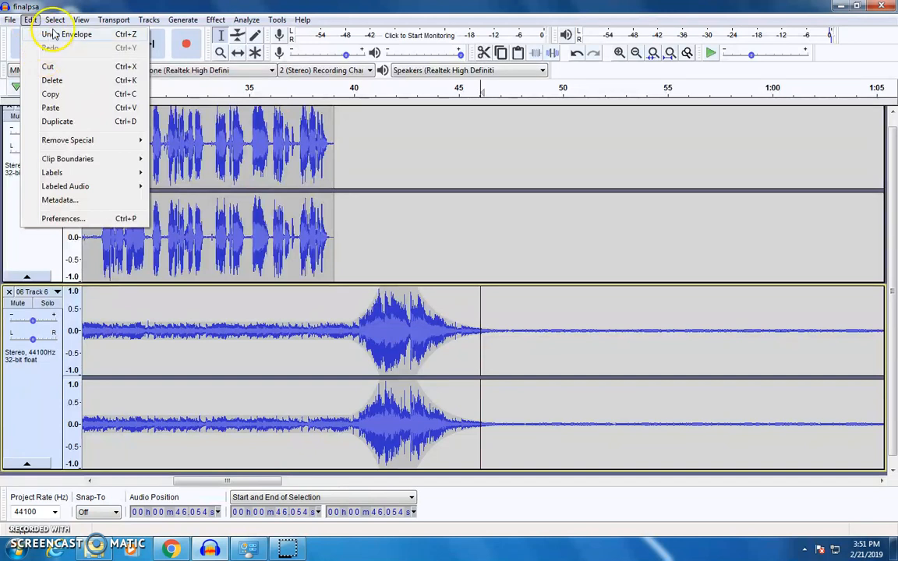
pyautogui.moveTo(62, 164)
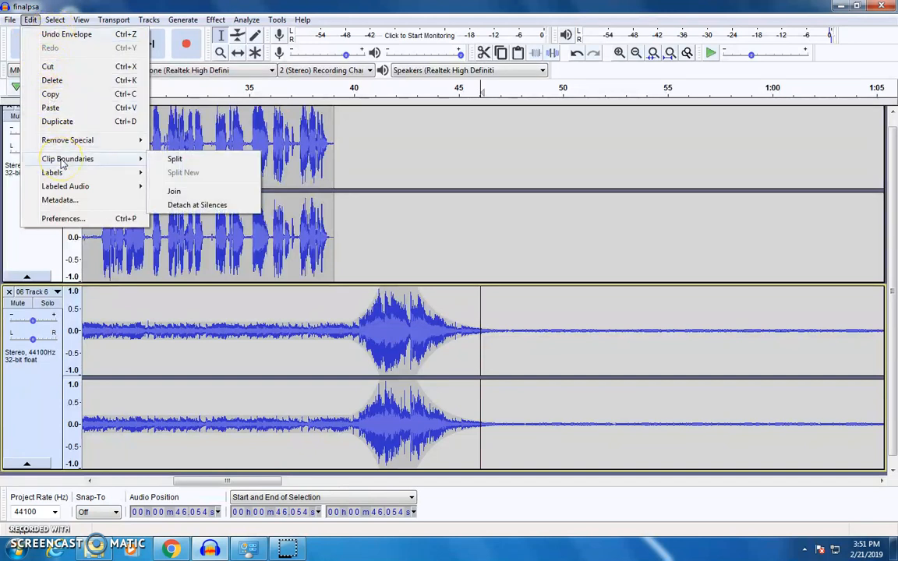
pyautogui.click(174, 159)
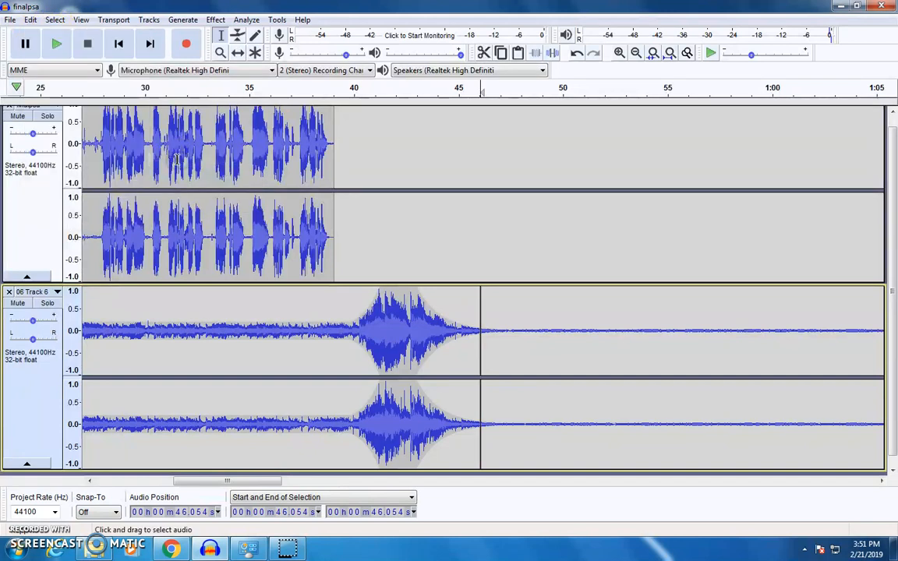
# Step: Shift the leftover music clip away from the split to about 49 seconds and delete it
pyautogui.click(238, 53)
pyautogui.moveTo(524, 315); pyautogui.dragTo(582, 323)
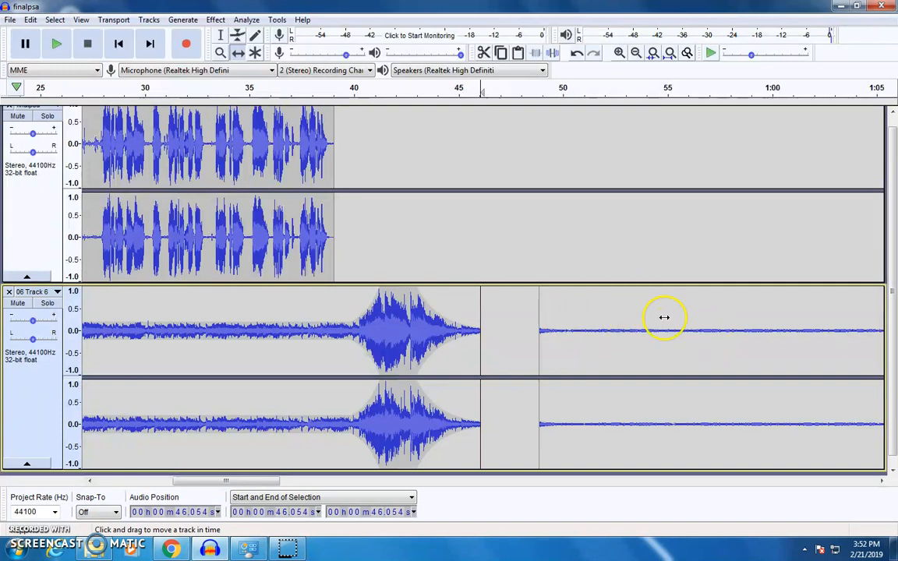
pyautogui.click(221, 35)
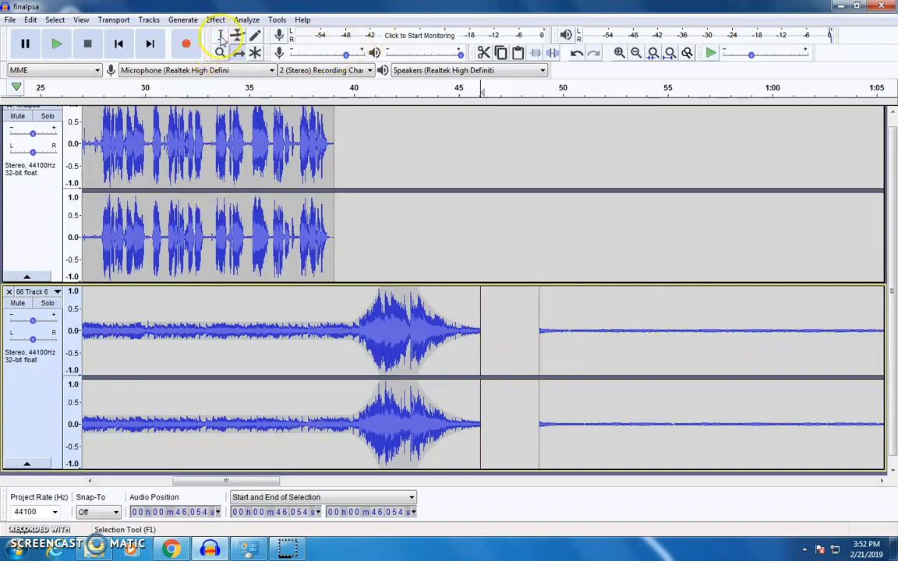
pyautogui.doubleClick(623, 317)
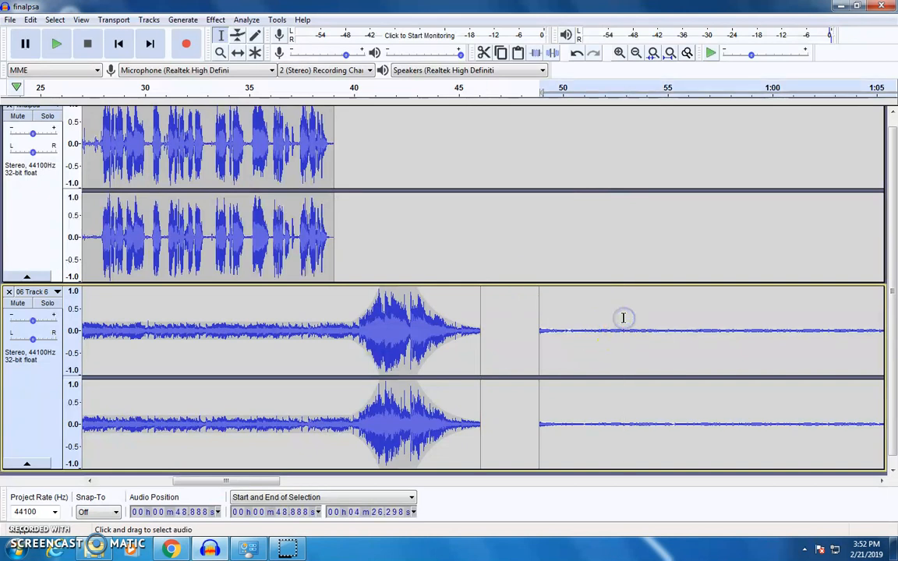
pyautogui.press('Delete')
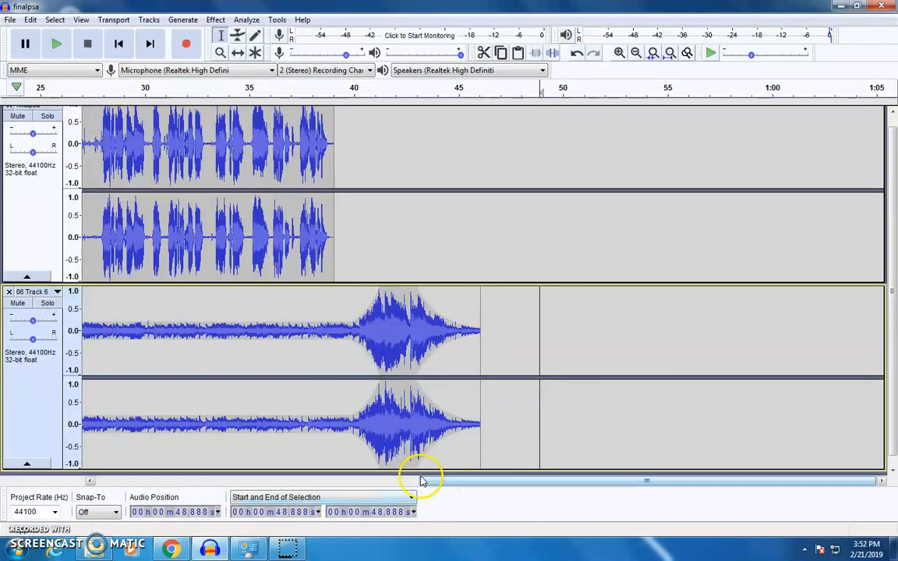
# Step: Select all audio in the project and apply Mix and Render to the voice and music tracks
pyautogui.click(390, 482)
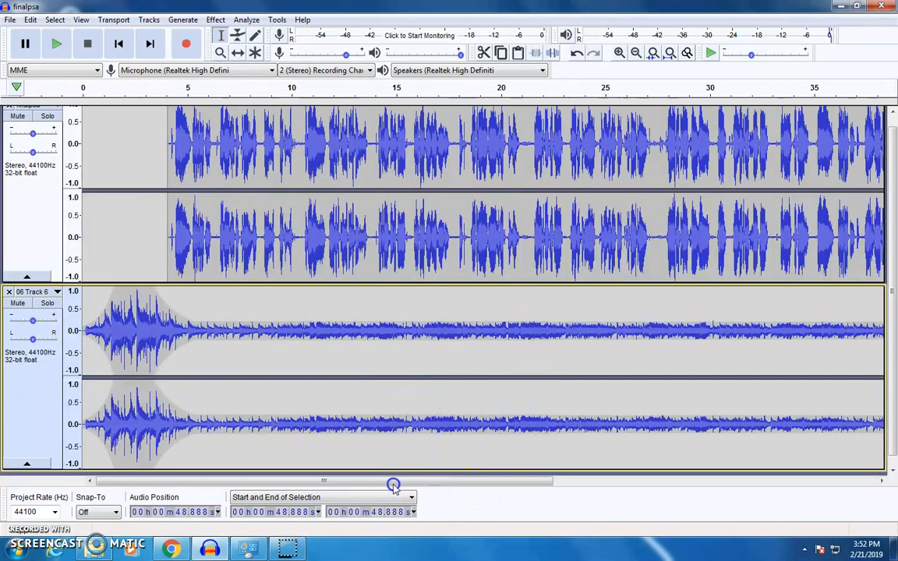
pyautogui.click(669, 52)
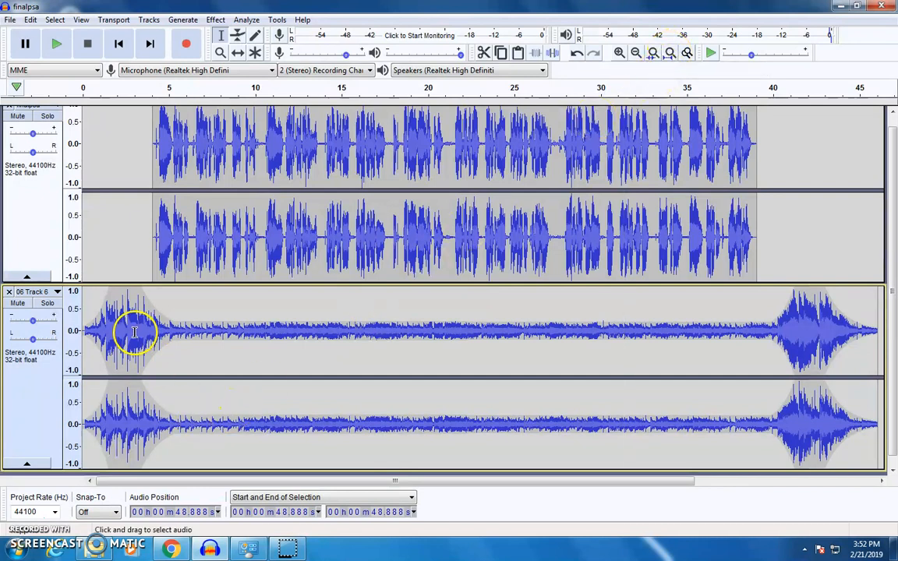
pyautogui.click(238, 35)
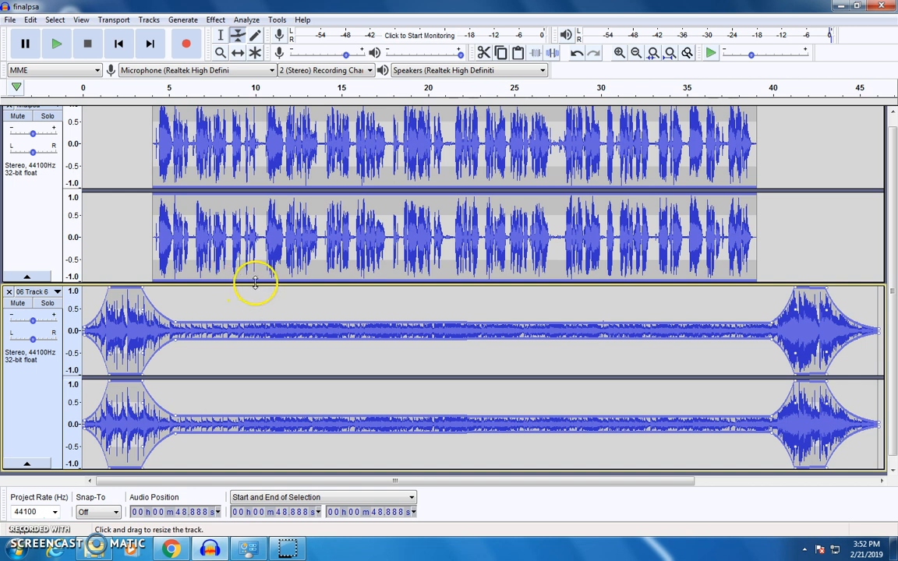
pyautogui.hotkey('ctrl', 'a')
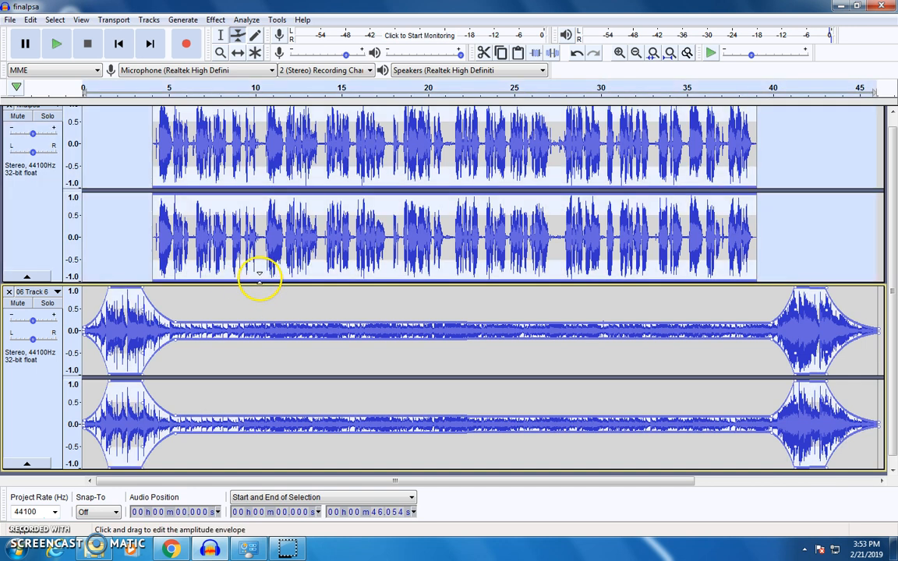
pyautogui.scroll(1, 269, 282)
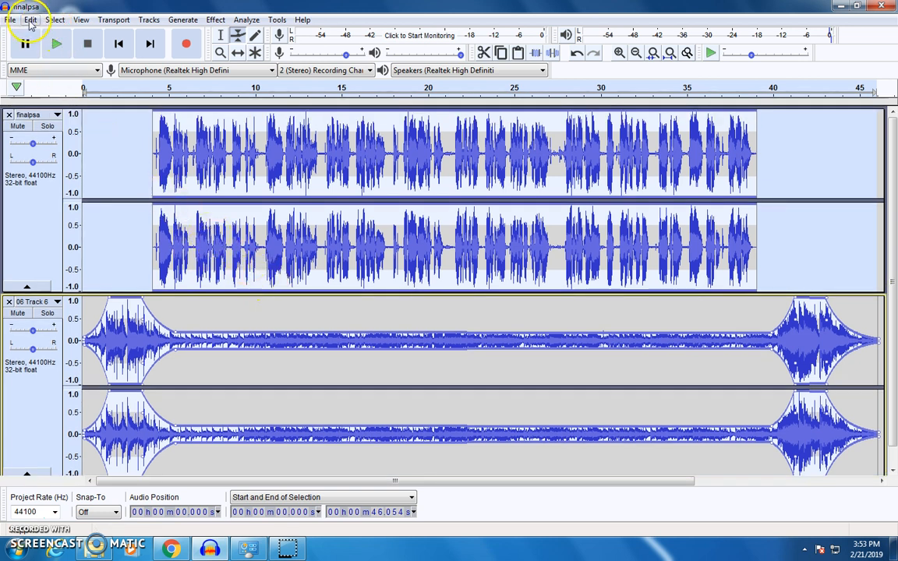
pyautogui.click(150, 21)
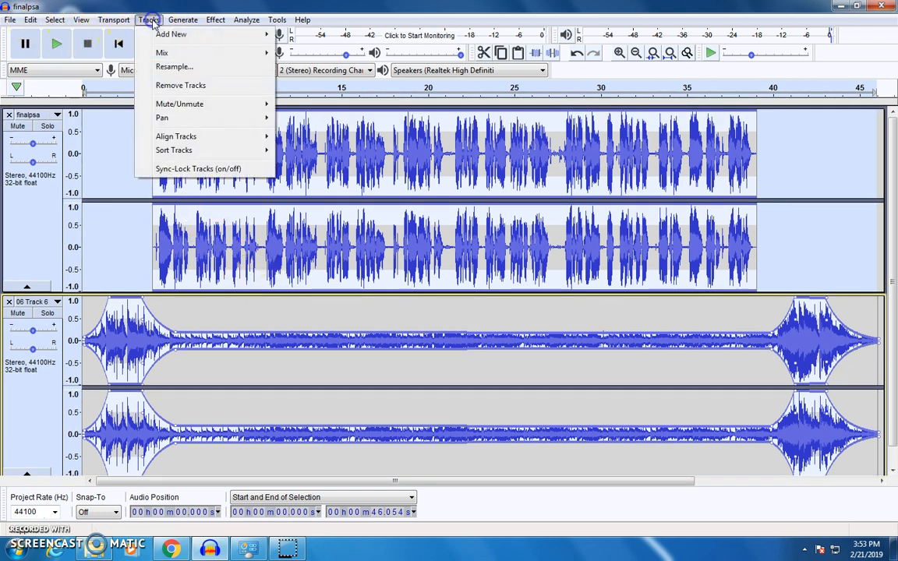
pyautogui.click(204, 55)
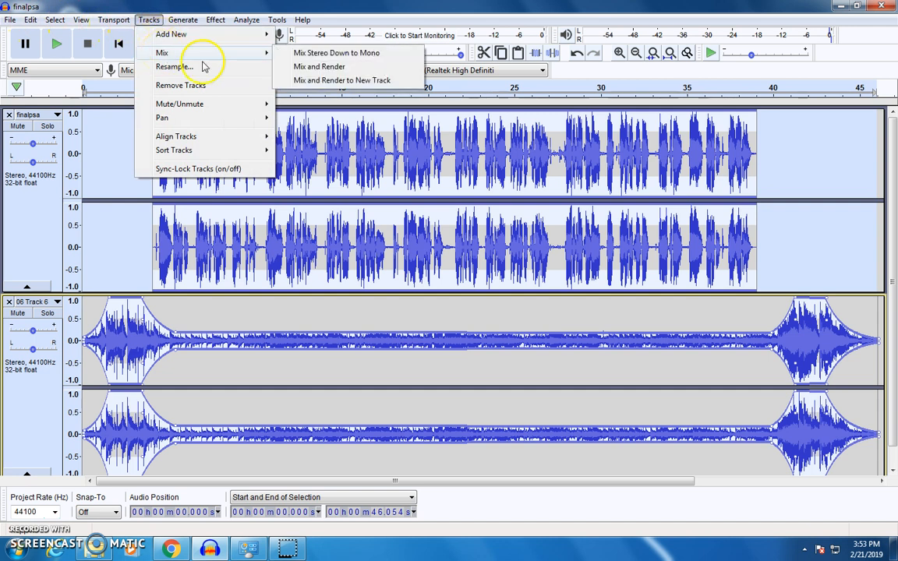
pyautogui.click(319, 67)
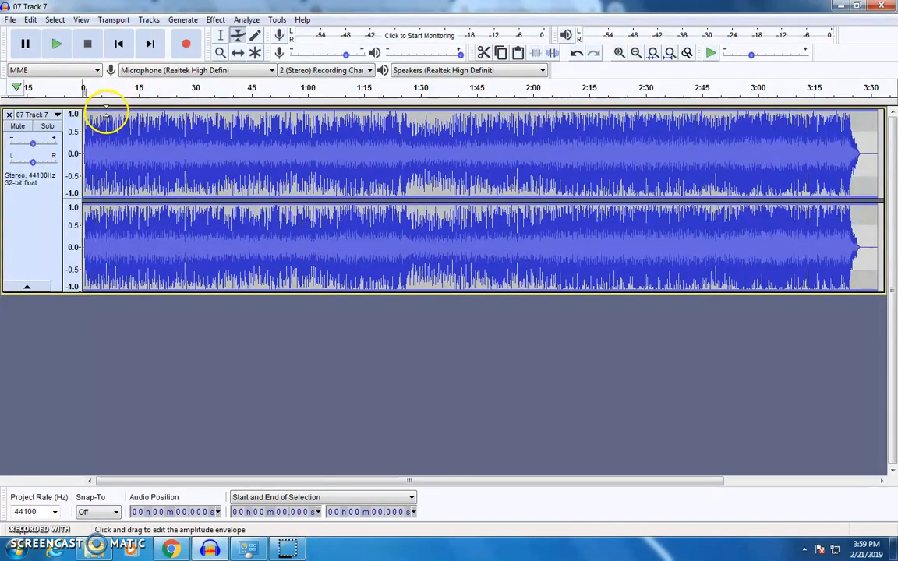
# Step: Add envelope control points on 07 Track 7 at about 6, 17, 30 and 39 seconds, sloping the volume gradually downward
pyautogui.click(107, 112)
pyautogui.click(161, 116)
pyautogui.moveTo(204, 119); pyautogui.dragTo(217, 77)
pyautogui.click(145, 118)
pyautogui.moveTo(160, 117); pyautogui.dragTo(166, 92)
pyautogui.click(122, 121)
pyautogui.click(146, 118)
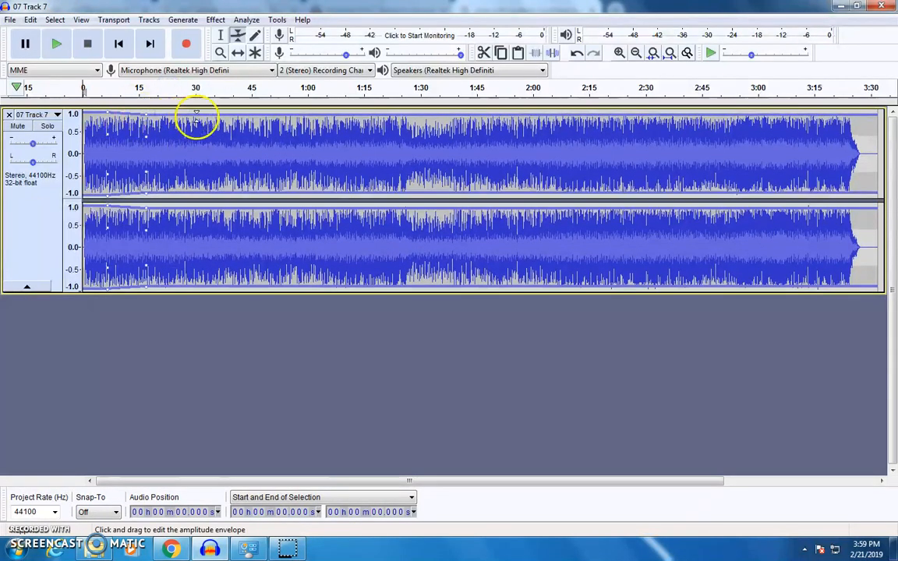
pyautogui.click(198, 117)
pyautogui.click(227, 122)
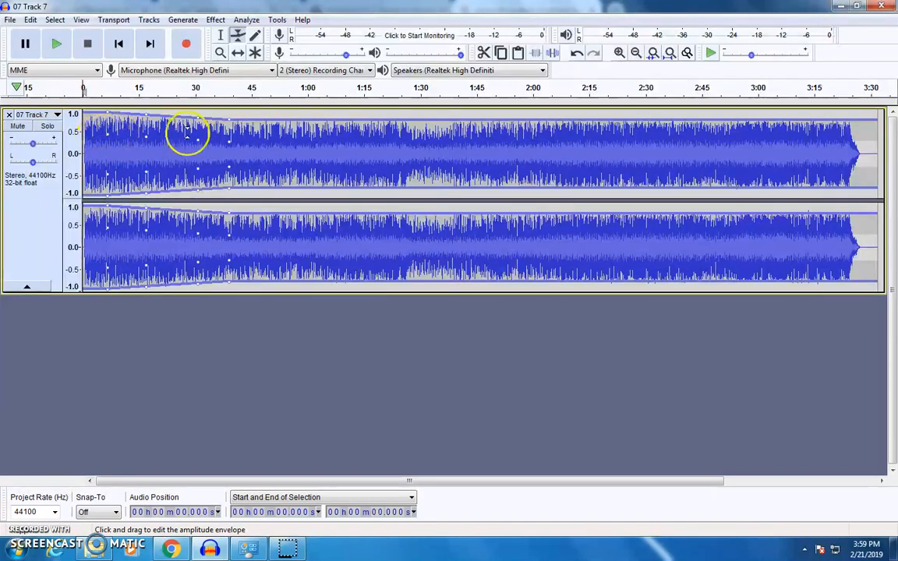
# Step: Try raising the last envelope point of 07 Track 7 to full volume and beyond, and settle it at about 0.75 near 44 seconds
pyautogui.moveTo(228, 125)
pyautogui.mouseDown()
pyautogui.moveTo(230, 112)
pyautogui.moveTo(231, 132)
pyautogui.moveTo(238, 101)
pyautogui.moveTo(239, 109)
pyautogui.mouseUp()
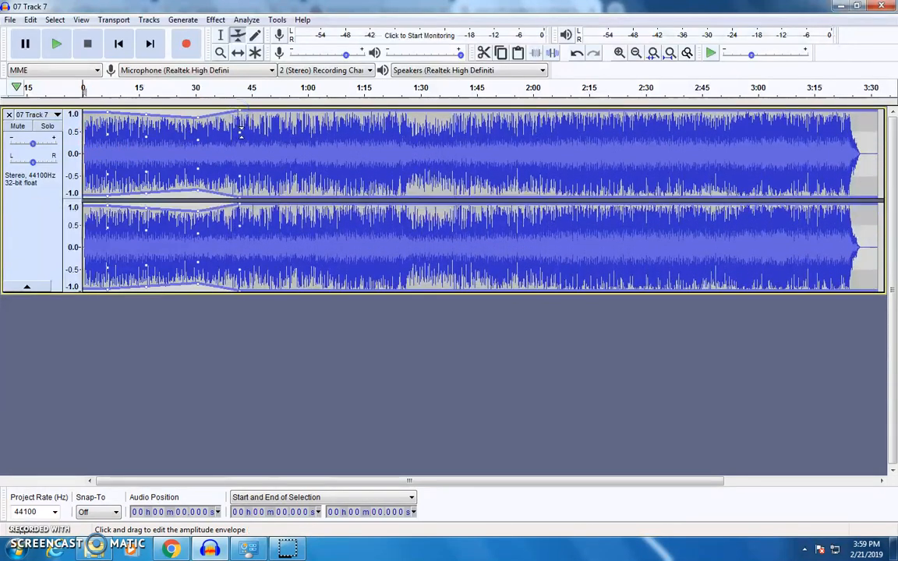
pyautogui.moveTo(241, 133); pyautogui.dragTo(243, 110)
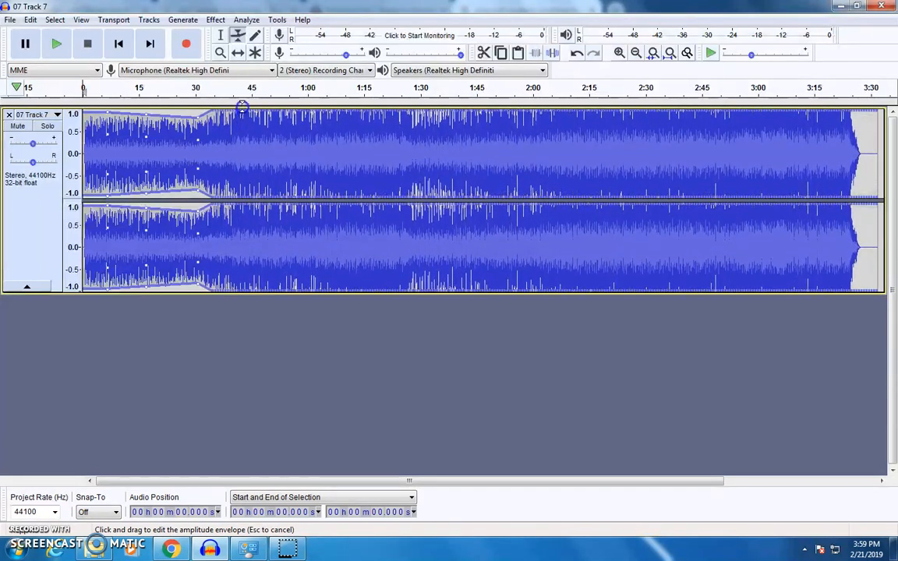
pyautogui.moveTo(242, 107); pyautogui.dragTo(248, 142)
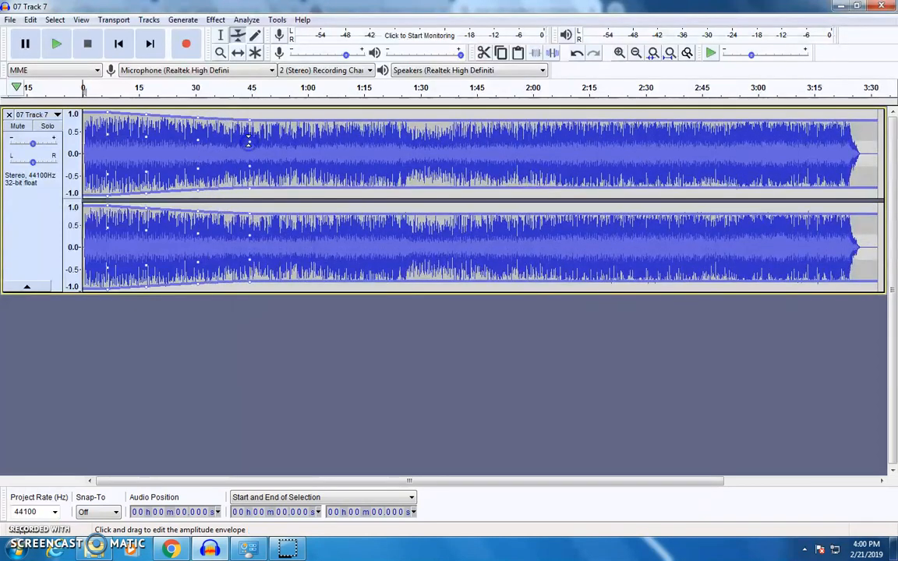